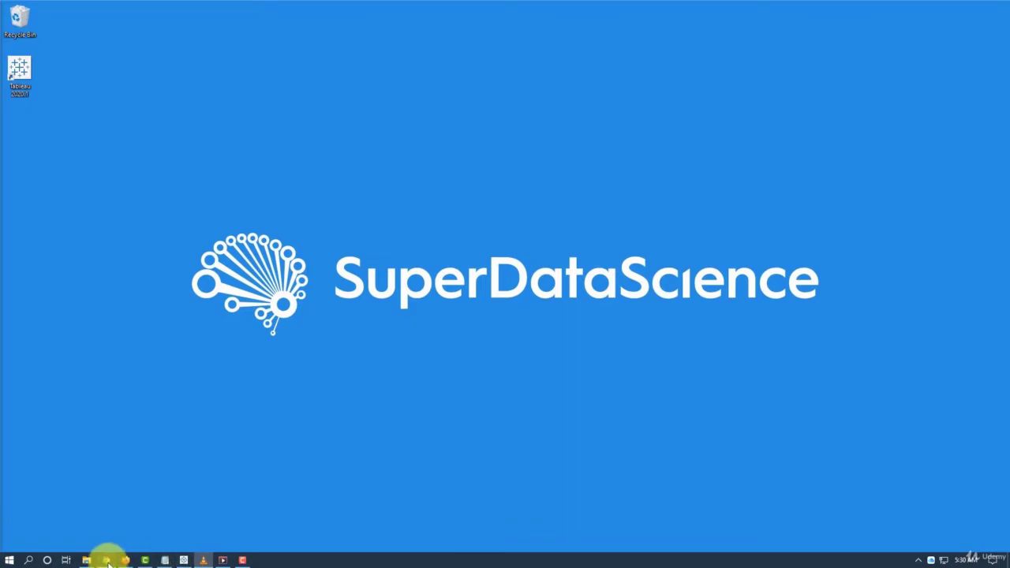
- Save PersonalVehicleSalesGlobal.xlsx from the course's Section 7 datasets to the downloads folder
{"action": "left_click", "coordinate": [106, 561]}
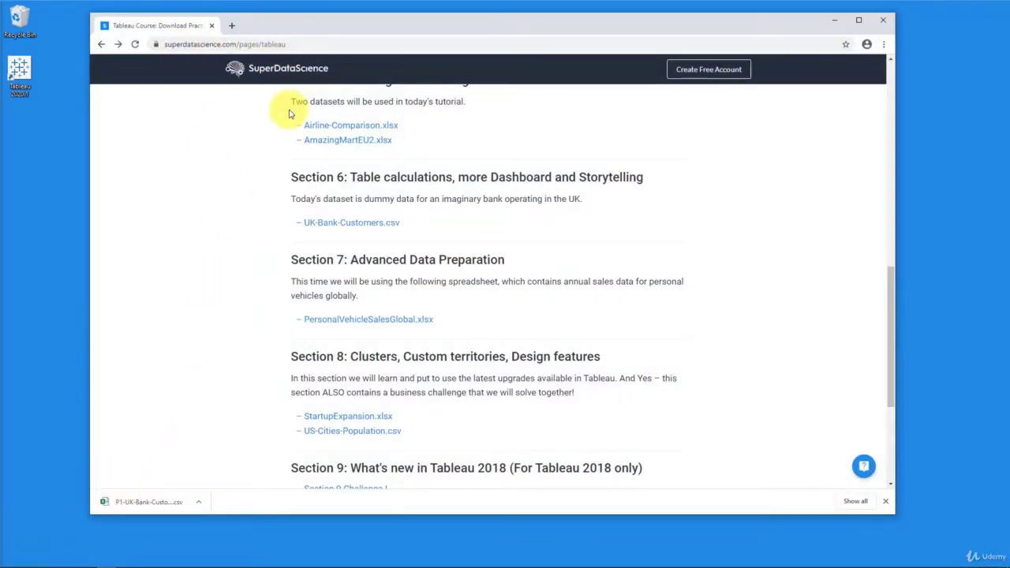
{"action": "scroll", "coordinate": [267, 138], "scroll_direction": "down", "scroll_amount": 1}
{"action": "scroll", "coordinate": [268, 138], "scroll_direction": "down", "scroll_amount": 2}
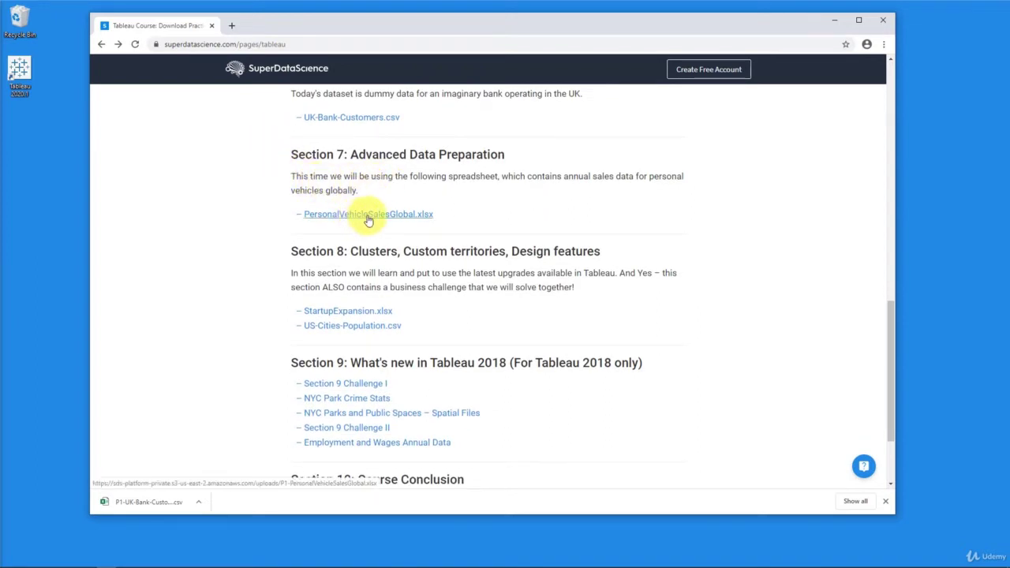
{"action": "right_click", "coordinate": [384, 220]}
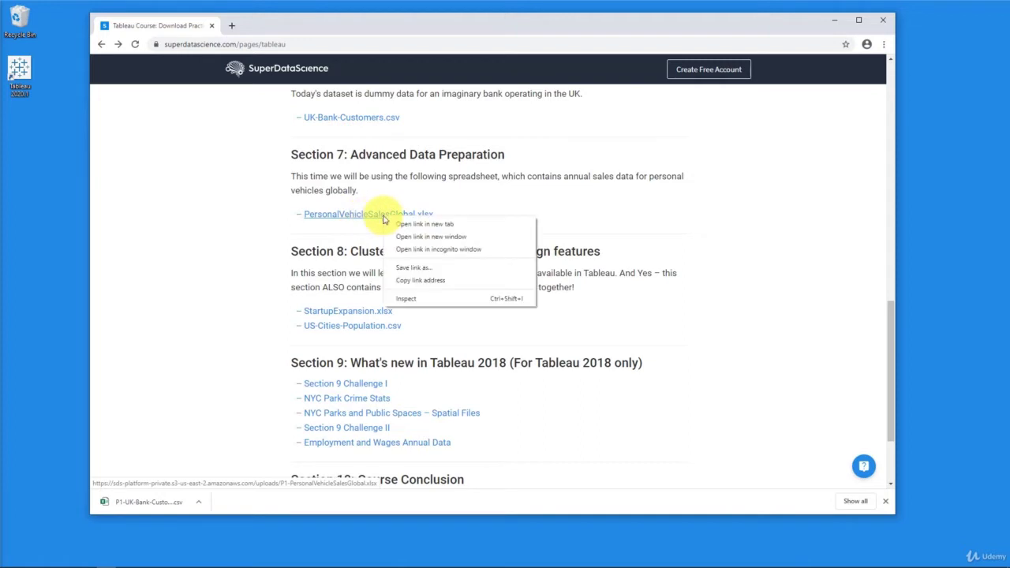
{"action": "left_click", "coordinate": [403, 267]}
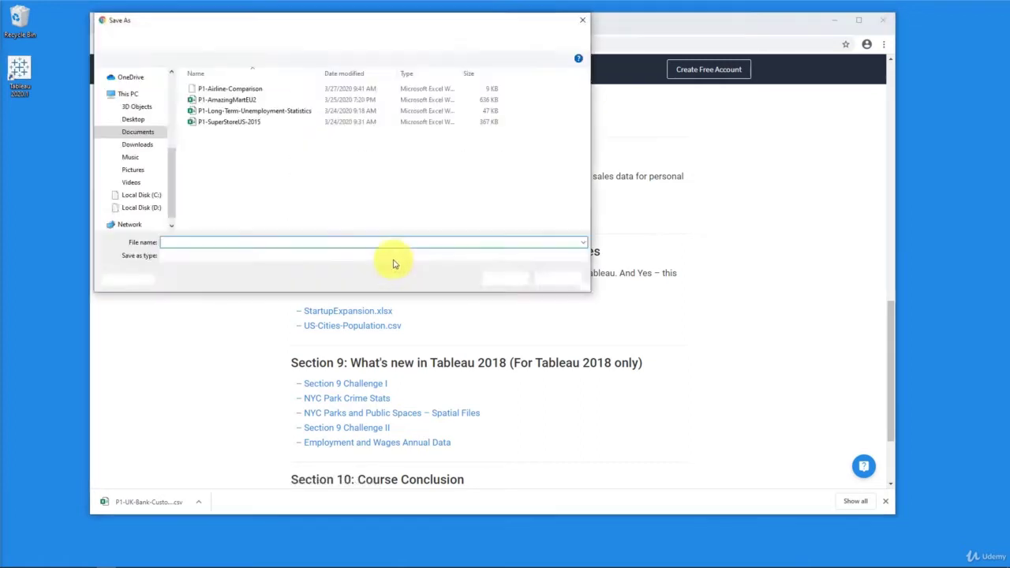
{"action": "left_click", "coordinate": [504, 280]}
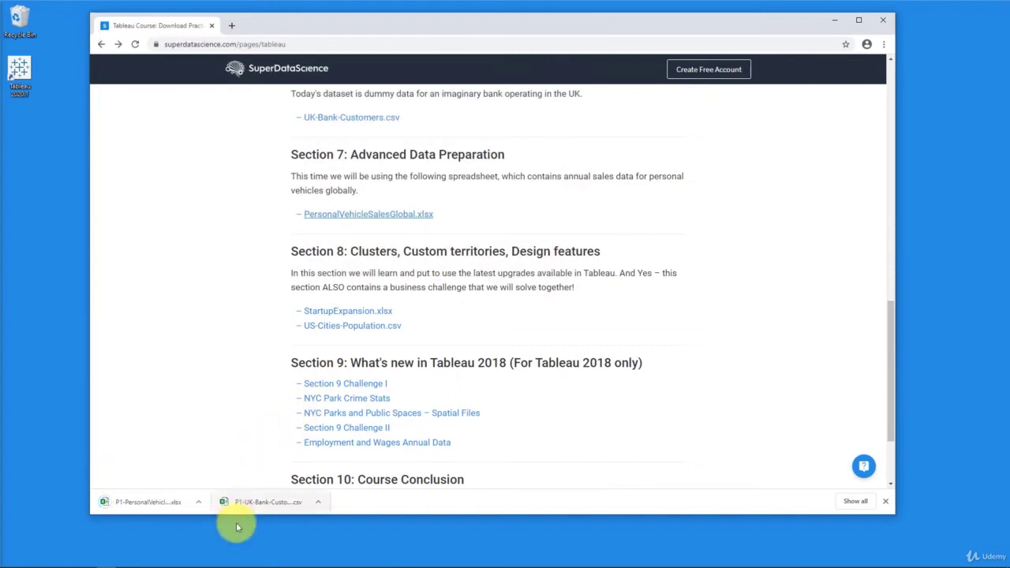
- Open P1-PersonalVehicleSalesGlobal from the Tableau 2020 folder in Excel
{"action": "left_click", "coordinate": [85, 556]}
{"action": "right_click", "coordinate": [85, 554]}
{"action": "left_click", "coordinate": [92, 352]}
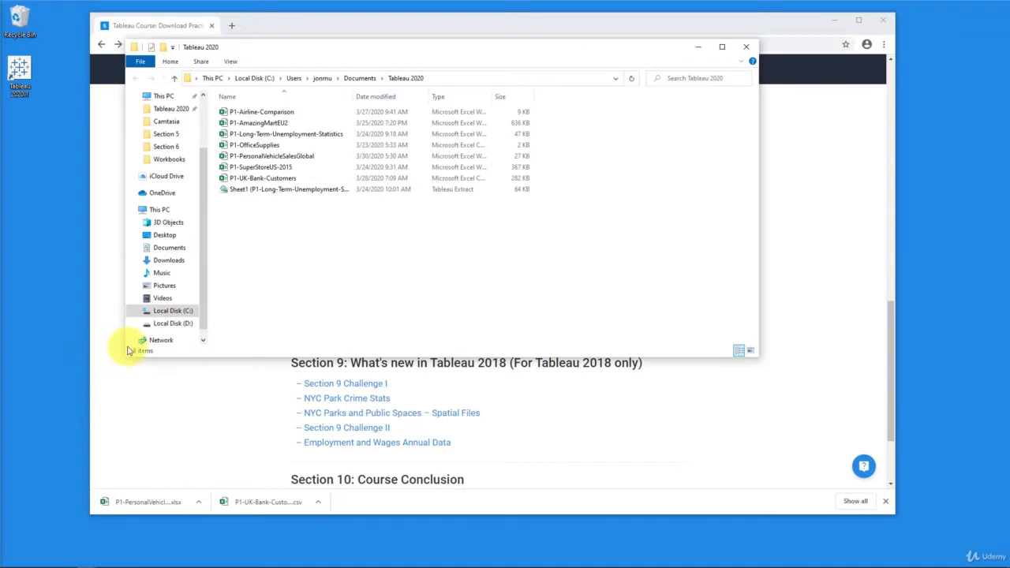
{"action": "double_click", "coordinate": [297, 158]}
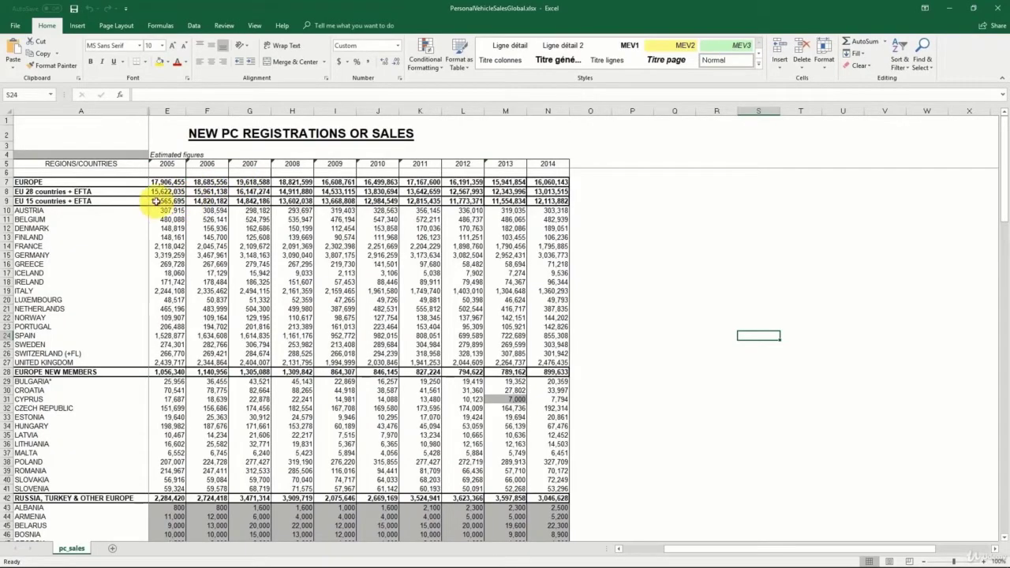
{"action": "left_click", "coordinate": [143, 200]}
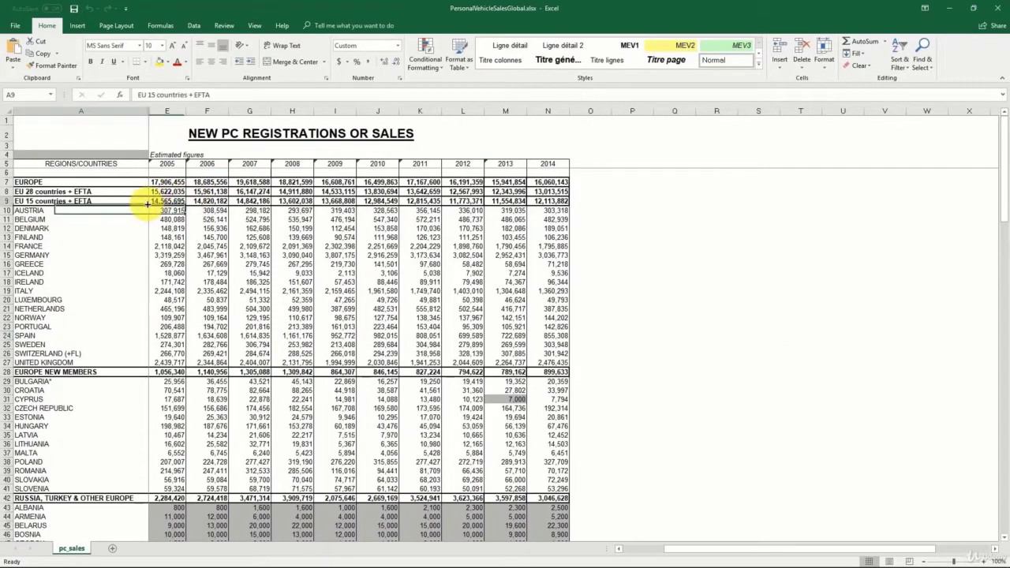
{"action": "left_click", "coordinate": [596, 205]}
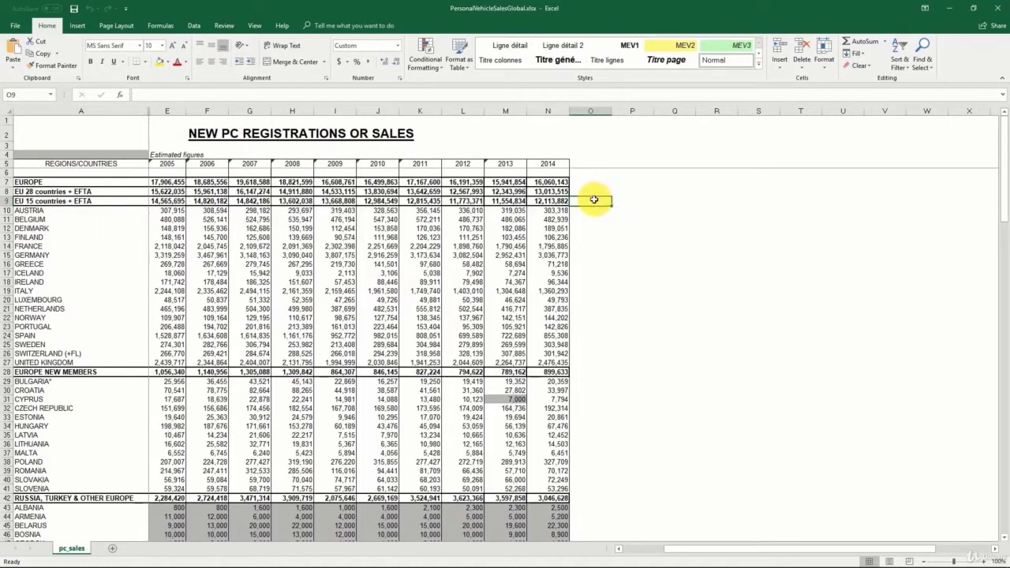
{"action": "key", "text": "ctrl+shift+l"}
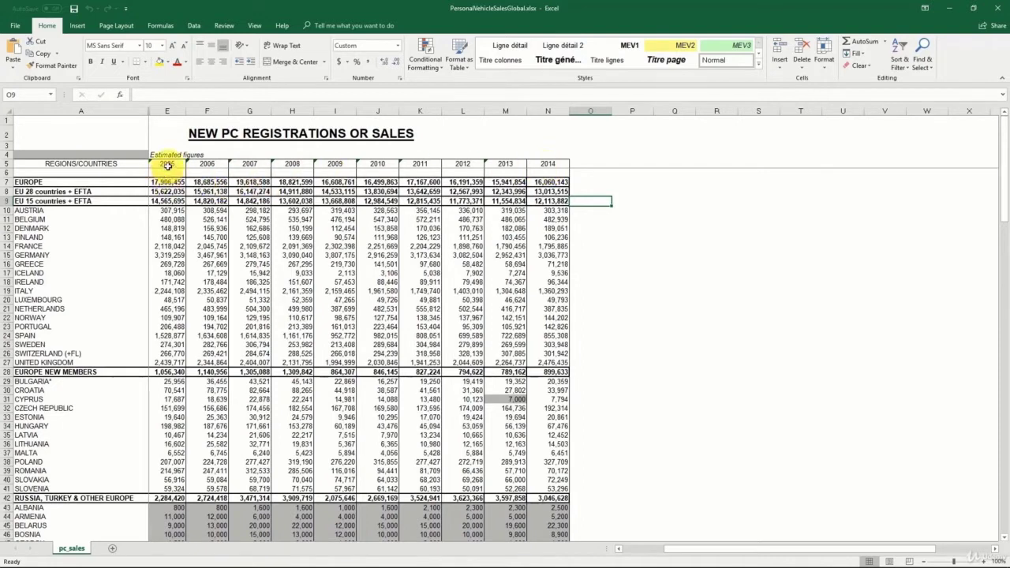
{"action": "left_click_drag", "start_coordinate": [168, 164], "coordinate": [547, 163]}
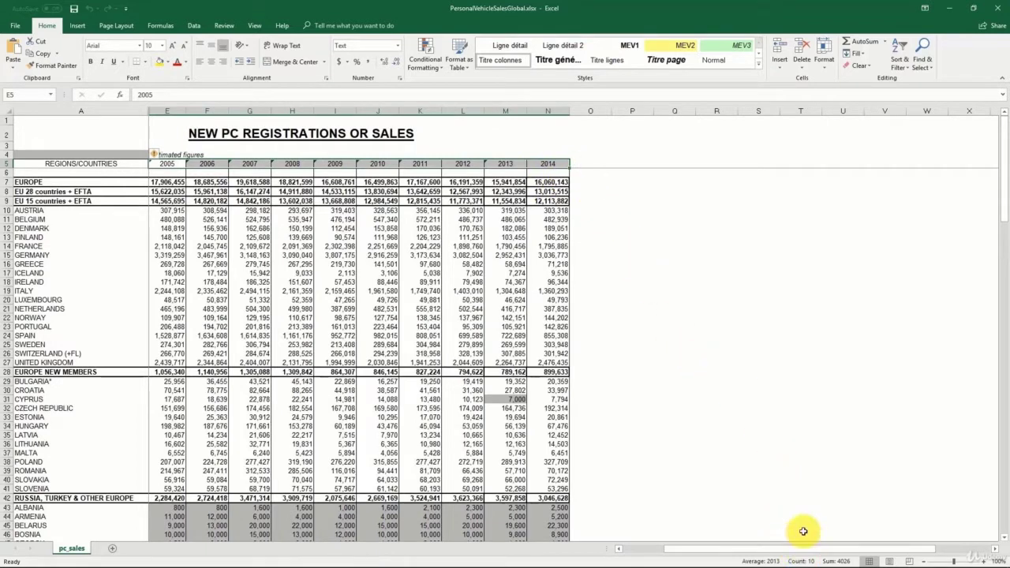
{"action": "left_click", "coordinate": [241, 191]}
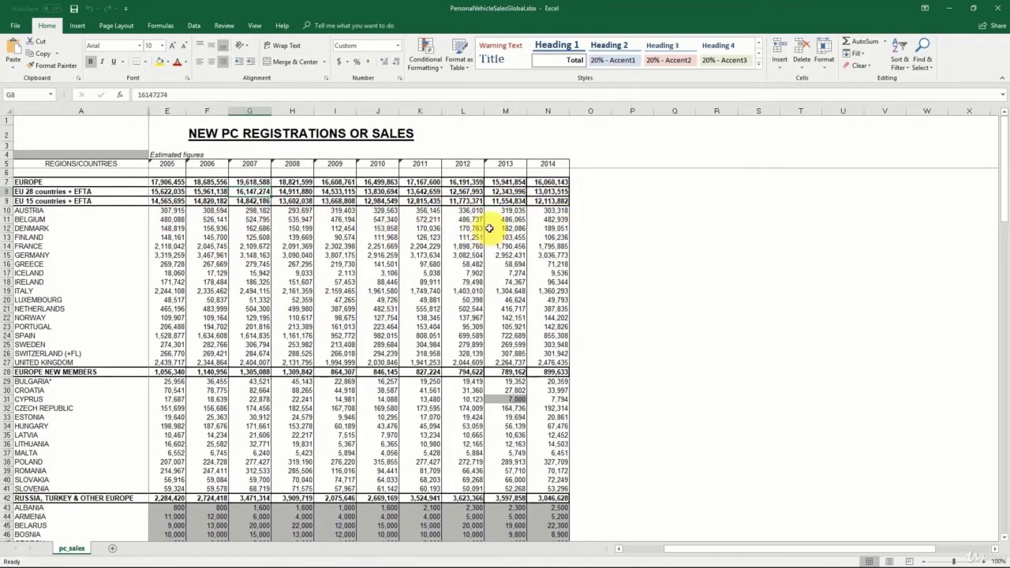
{"action": "left_click", "coordinate": [551, 211]}
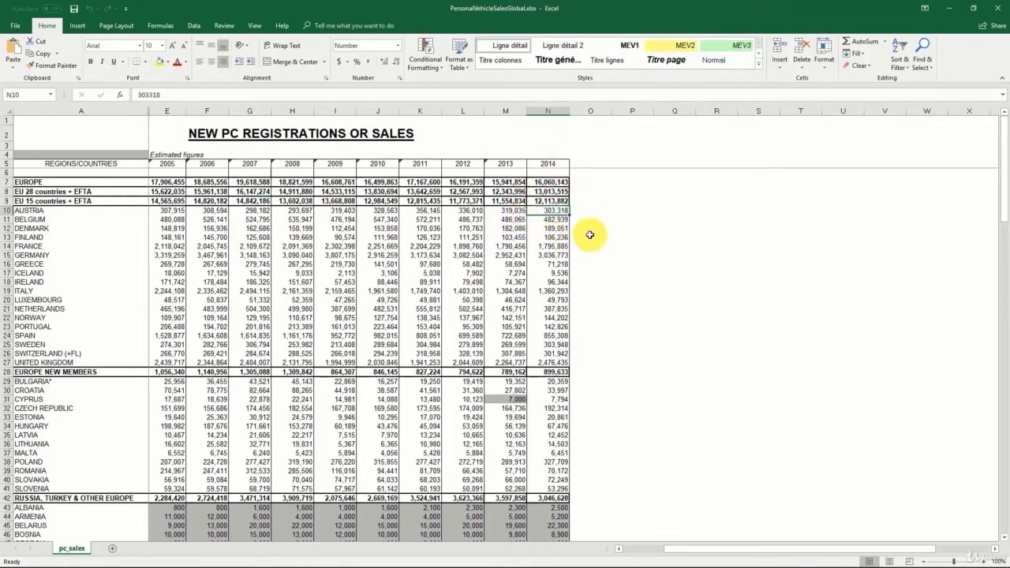
{"action": "left_click", "coordinate": [582, 237]}
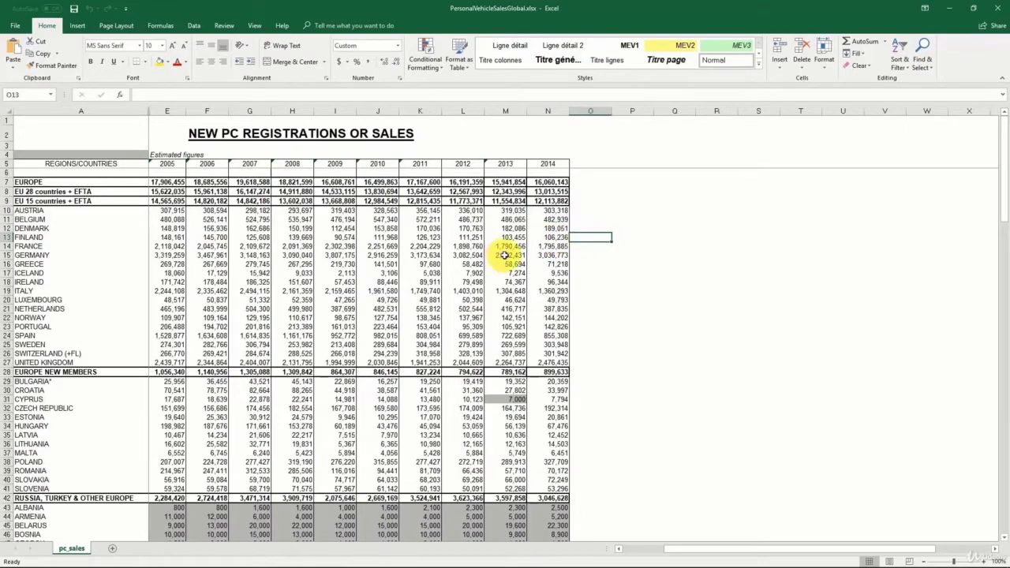
{"action": "scroll", "coordinate": [359, 249], "scroll_direction": "down", "scroll_amount": 3}
{"action": "scroll", "coordinate": [356, 260], "scroll_direction": "down", "scroll_amount": 7}
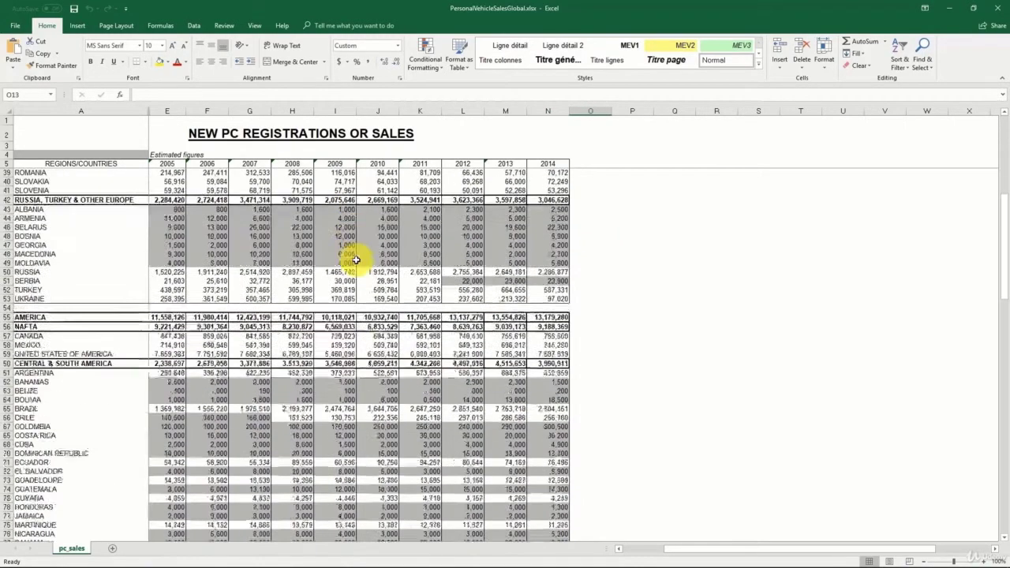
{"action": "scroll", "coordinate": [293, 300], "scroll_direction": "down", "scroll_amount": 6}
{"action": "scroll", "coordinate": [293, 300], "scroll_direction": "down", "scroll_amount": 3}
{"action": "scroll", "coordinate": [285, 296], "scroll_direction": "down", "scroll_amount": 2}
{"action": "scroll", "coordinate": [281, 304], "scroll_direction": "down", "scroll_amount": 1}
{"action": "scroll", "coordinate": [281, 304], "scroll_direction": "down", "scroll_amount": 6}
{"action": "scroll", "coordinate": [281, 304], "scroll_direction": "down", "scroll_amount": 5}
{"action": "scroll", "coordinate": [282, 303], "scroll_direction": "down", "scroll_amount": 2}
{"action": "scroll", "coordinate": [282, 302], "scroll_direction": "down", "scroll_amount": 4}
{"action": "scroll", "coordinate": [282, 302], "scroll_direction": "down", "scroll_amount": 6}
{"action": "scroll", "coordinate": [284, 300], "scroll_direction": "down", "scroll_amount": 1}
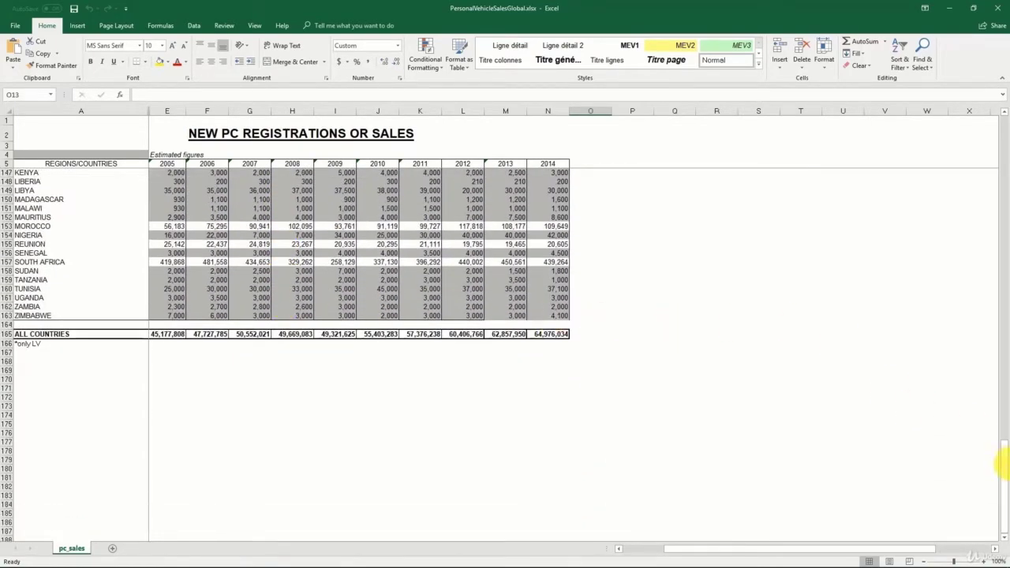
{"action": "mouse_move", "coordinate": [1005, 480]}
{"action": "left_mouse_down"}
{"action": "mouse_move", "coordinate": [996, 473]}
{"action": "mouse_move", "coordinate": [986, 244]}
{"action": "mouse_move", "coordinate": [1003, 113]}
{"action": "left_mouse_up"}
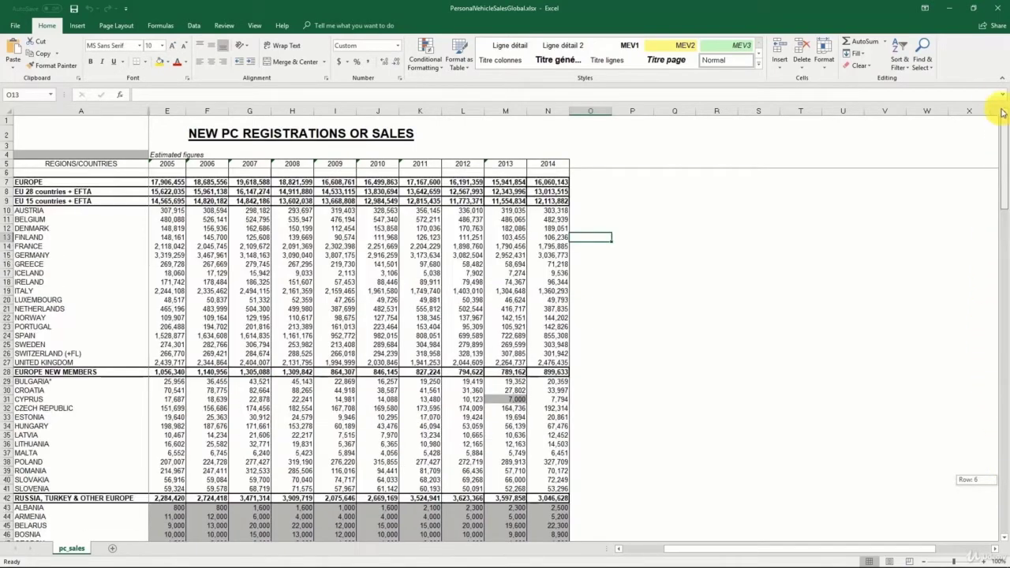
{"action": "left_click", "coordinate": [164, 255]}
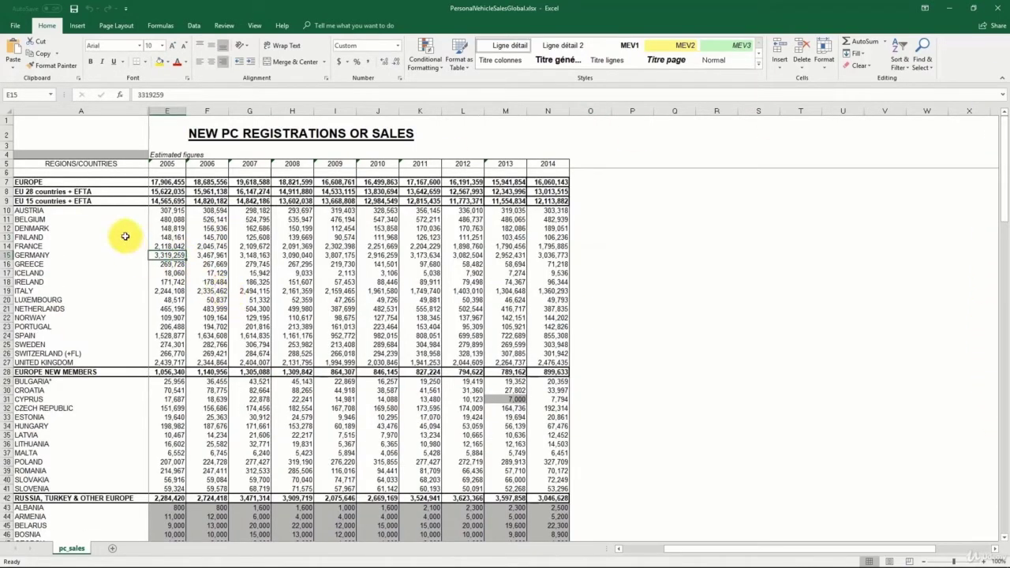
{"action": "scroll", "coordinate": [190, 477], "scroll_direction": "down", "scroll_amount": 3}
{"action": "mouse_move", "coordinate": [175, 435]}
{"action": "left_mouse_down"}
{"action": "mouse_move", "coordinate": [542, 484]}
{"action": "mouse_move", "coordinate": [293, 416]}
{"action": "mouse_move", "coordinate": [162, 152]}
{"action": "left_mouse_up"}
{"action": "scroll", "coordinate": [276, 411], "scroll_direction": "up", "scroll_amount": 3}
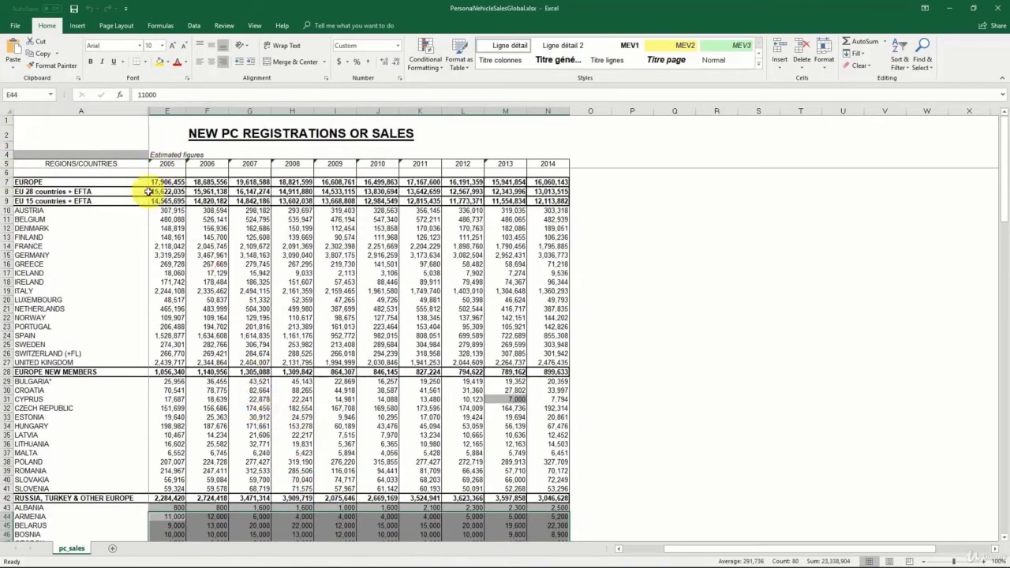
{"action": "scroll", "coordinate": [315, 379], "scroll_direction": "down", "scroll_amount": 4}
{"action": "left_click", "coordinate": [511, 432]}
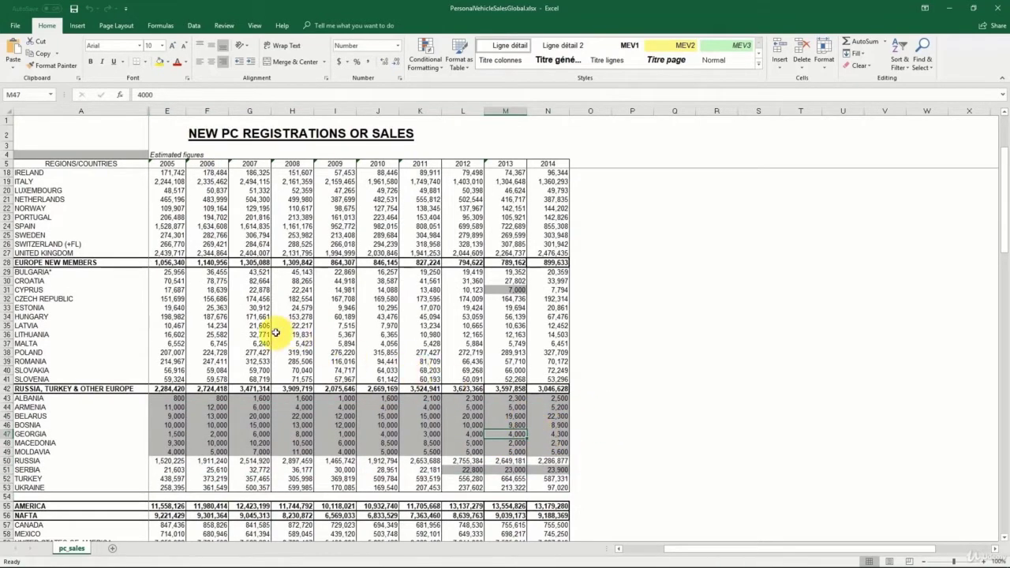
{"action": "scroll", "coordinate": [276, 332], "scroll_direction": "up", "scroll_amount": 4}
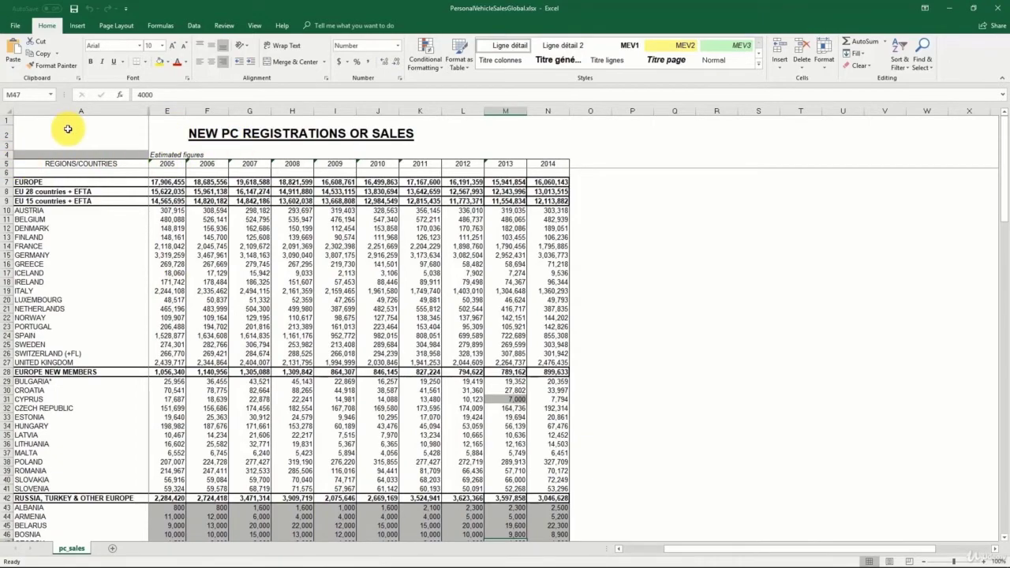
{"action": "scroll", "coordinate": [68, 138], "scroll_direction": "down", "scroll_amount": 7}
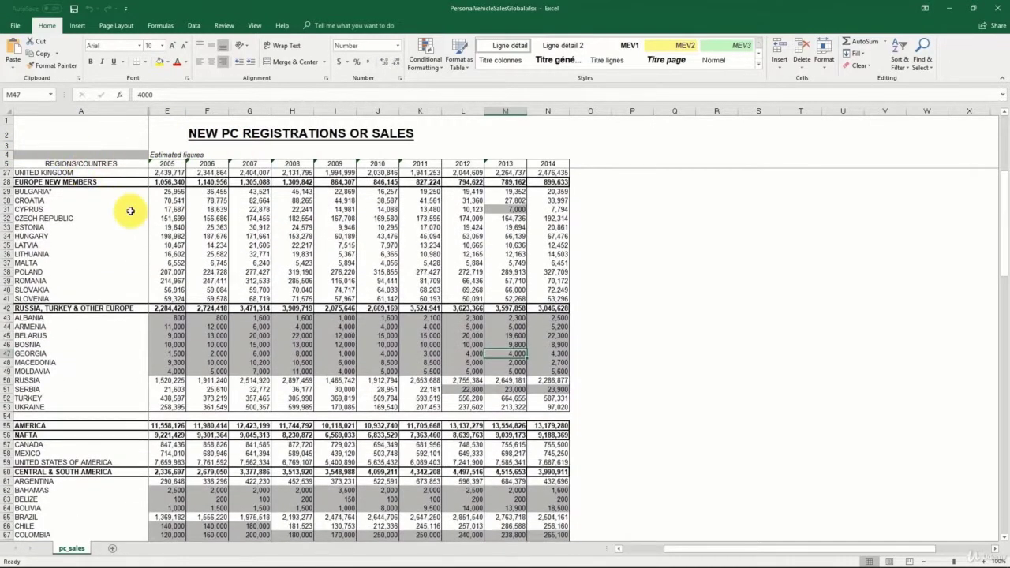
{"action": "scroll", "coordinate": [126, 221], "scroll_direction": "up", "scroll_amount": 1}
{"action": "scroll", "coordinate": [124, 209], "scroll_direction": "up", "scroll_amount": 2}
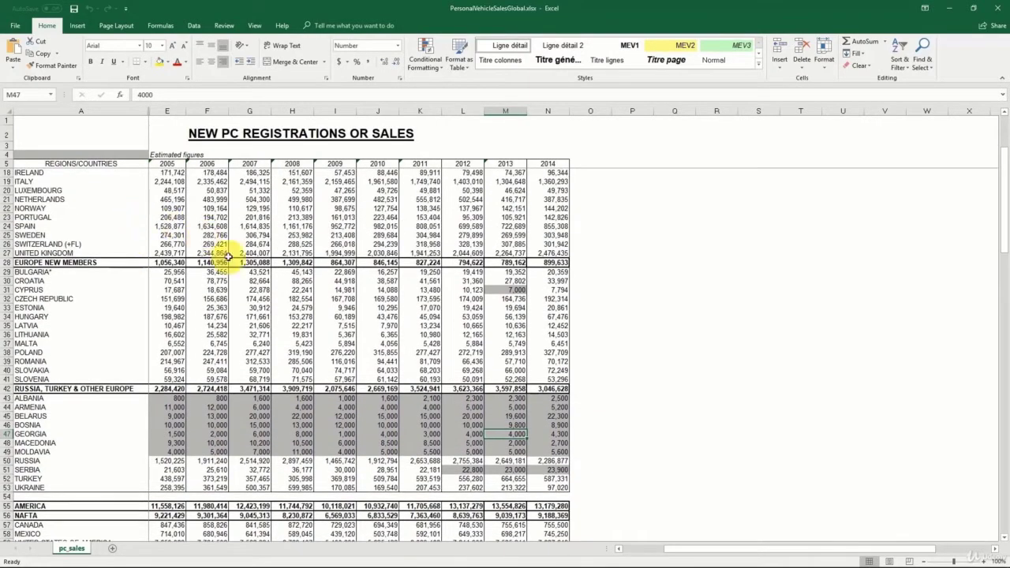
{"action": "scroll", "coordinate": [227, 261], "scroll_direction": "down", "scroll_amount": 4}
{"action": "scroll", "coordinate": [237, 276], "scroll_direction": "down", "scroll_amount": 1}
{"action": "scroll", "coordinate": [241, 282], "scroll_direction": "down", "scroll_amount": 4}
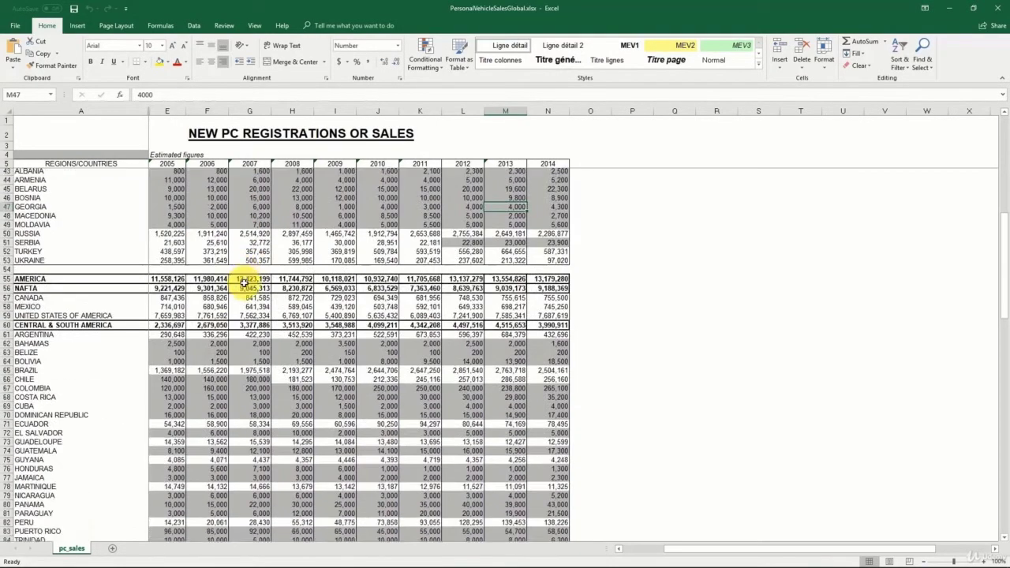
{"action": "scroll", "coordinate": [241, 282], "scroll_direction": "down", "scroll_amount": 4}
{"action": "scroll", "coordinate": [244, 280], "scroll_direction": "down", "scroll_amount": 5}
{"action": "scroll", "coordinate": [243, 280], "scroll_direction": "up", "scroll_amount": 2}
{"action": "scroll", "coordinate": [243, 280], "scroll_direction": "down", "scroll_amount": 10}
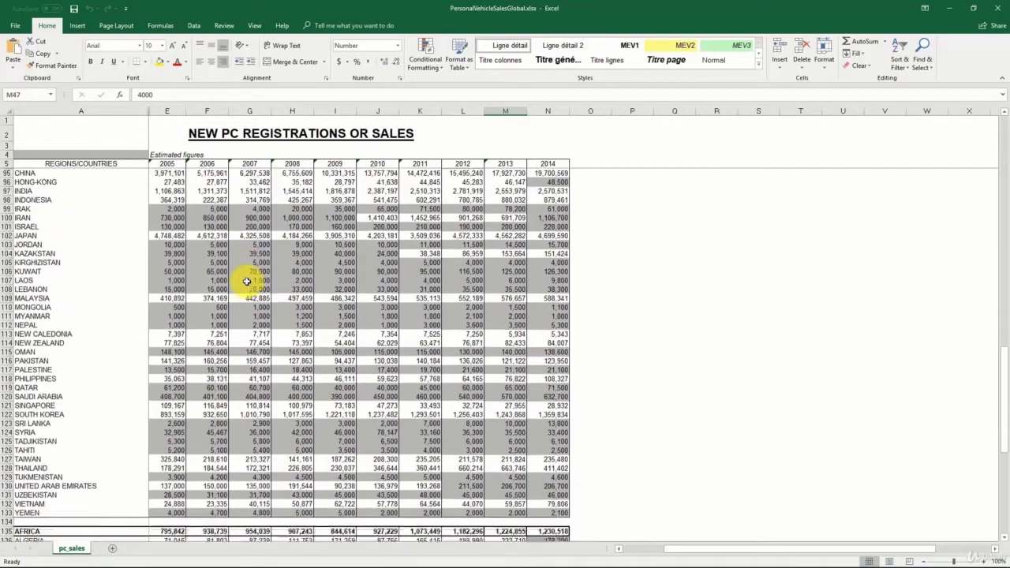
{"action": "scroll", "coordinate": [247, 282], "scroll_direction": "down", "scroll_amount": 6}
{"action": "scroll", "coordinate": [247, 282], "scroll_direction": "up", "scroll_amount": 8}
{"action": "scroll", "coordinate": [247, 281], "scroll_direction": "up", "scroll_amount": 2}
{"action": "scroll", "coordinate": [247, 282], "scroll_direction": "up", "scroll_amount": 10}
{"action": "scroll", "coordinate": [247, 281], "scroll_direction": "up", "scroll_amount": 3}
{"action": "scroll", "coordinate": [245, 285], "scroll_direction": "up", "scroll_amount": 2}
{"action": "scroll", "coordinate": [236, 285], "scroll_direction": "up", "scroll_amount": 1}
{"action": "scroll", "coordinate": [234, 289], "scroll_direction": "up", "scroll_amount": 1}
{"action": "scroll", "coordinate": [8, 411], "scroll_direction": "down", "scroll_amount": 1}
{"action": "left_click", "coordinate": [7, 381]}
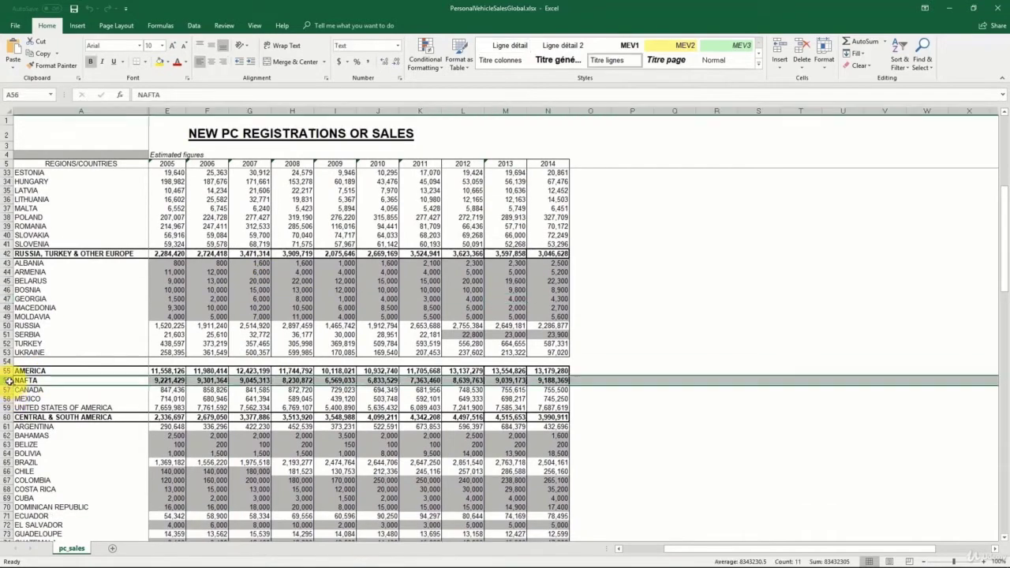
{"action": "left_click", "coordinate": [68, 390]}
{"action": "scroll", "coordinate": [63, 379], "scroll_direction": "down", "scroll_amount": 1}
{"action": "left_click", "coordinate": [56, 378]}
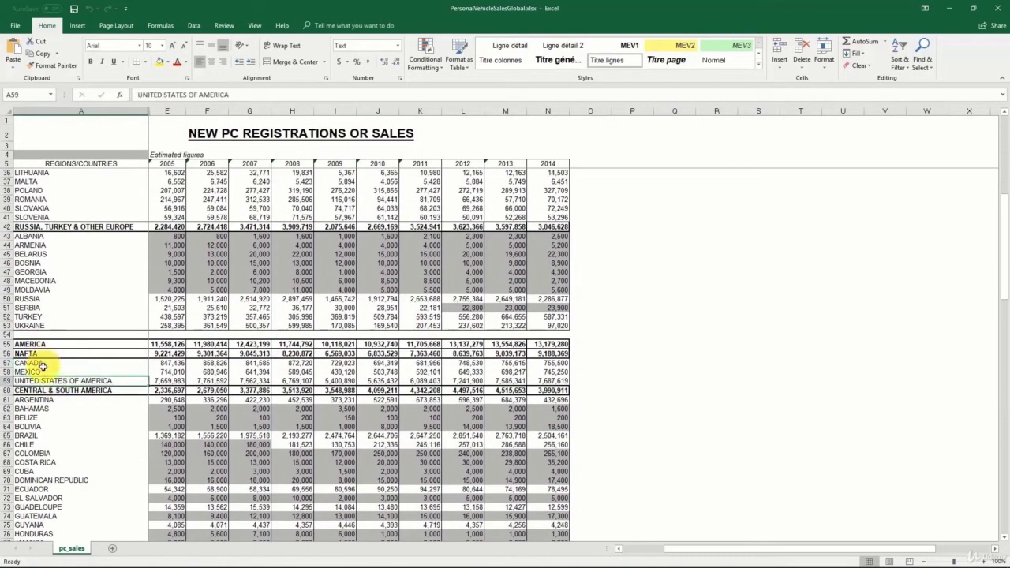
{"action": "scroll", "coordinate": [52, 391], "scroll_direction": "down", "scroll_amount": 2}
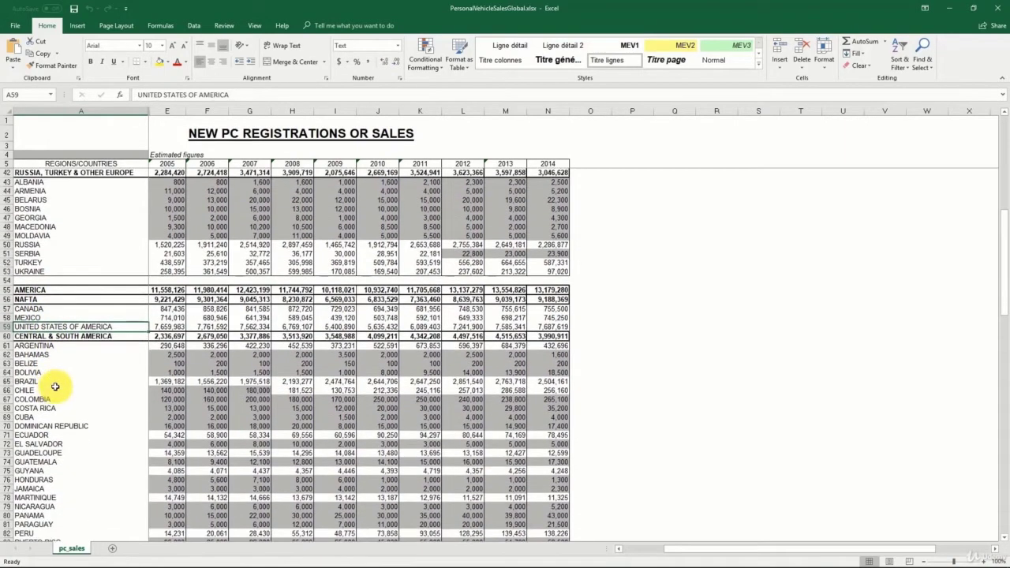
{"action": "left_click", "coordinate": [52, 337]}
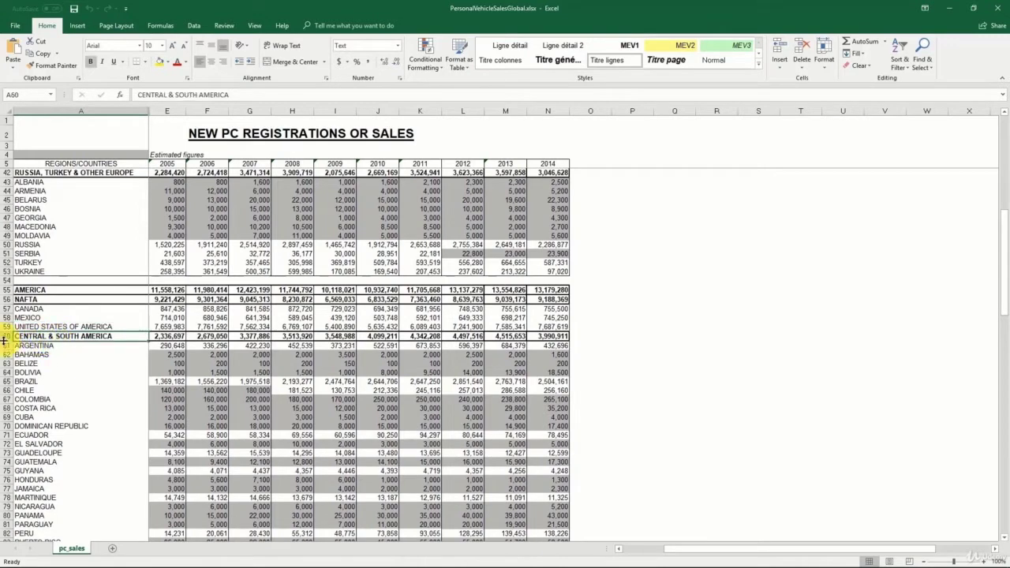
{"action": "left_click", "coordinate": [6, 290]}
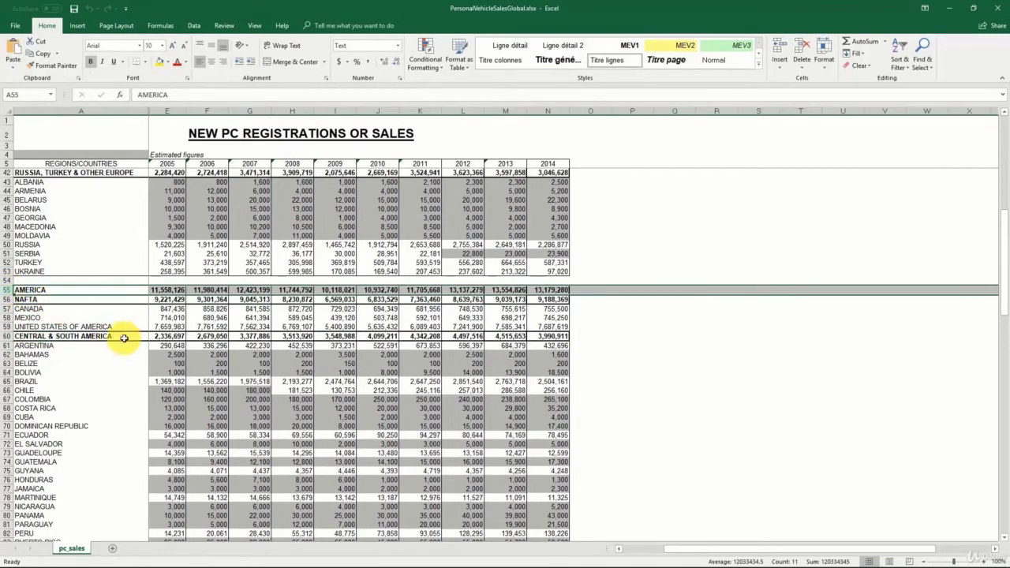
{"action": "scroll", "coordinate": [180, 345], "scroll_direction": "down", "scroll_amount": 2}
{"action": "left_click", "coordinate": [83, 283]}
{"action": "scroll", "coordinate": [124, 354], "scroll_direction": "down", "scroll_amount": 4}
{"action": "scroll", "coordinate": [124, 354], "scroll_direction": "down", "scroll_amount": 6}
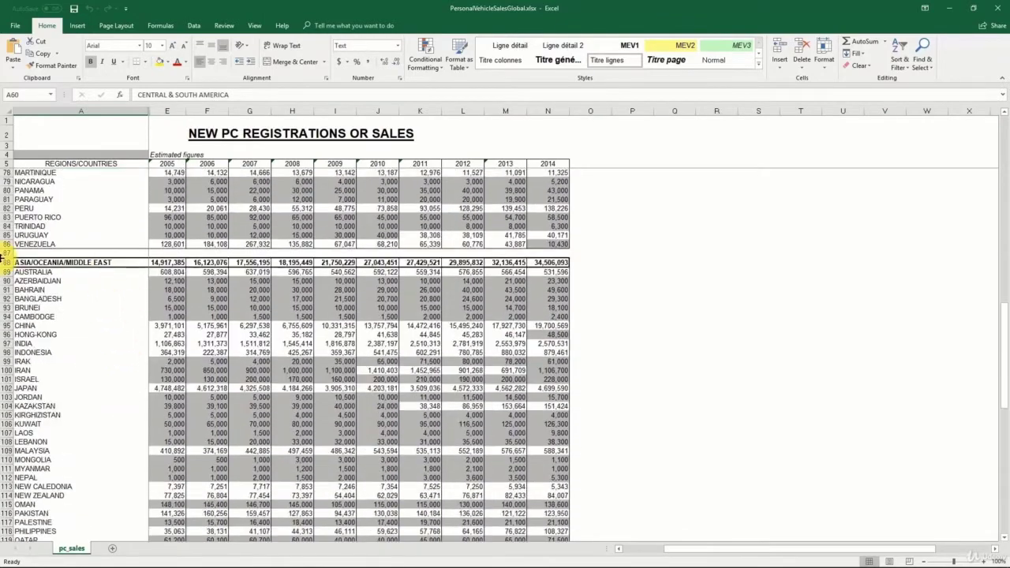
{"action": "scroll", "coordinate": [86, 345], "scroll_direction": "down", "scroll_amount": 6}
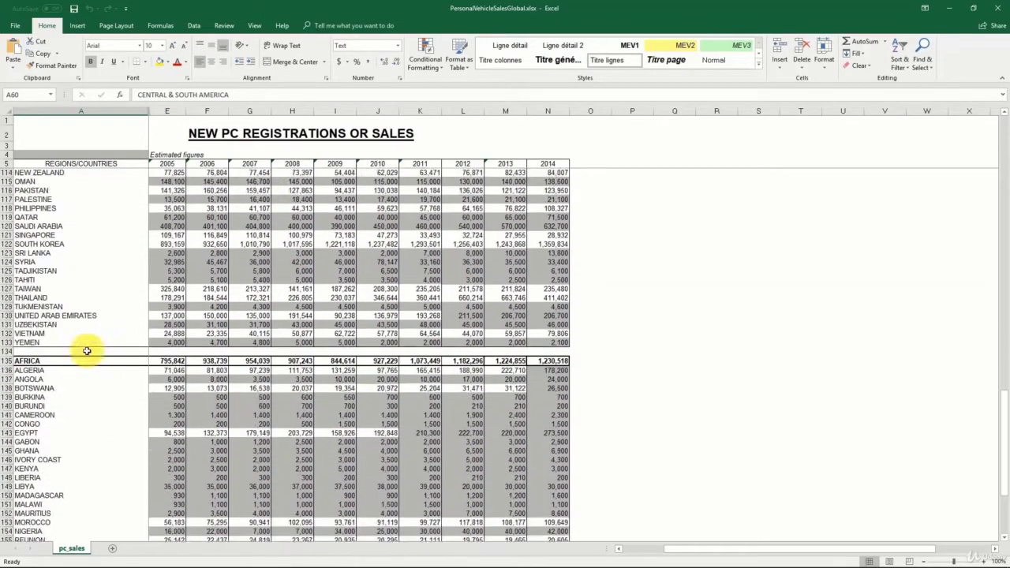
{"action": "scroll", "coordinate": [86, 345], "scroll_direction": "down", "scroll_amount": 7}
{"action": "scroll", "coordinate": [86, 345], "scroll_direction": "down", "scroll_amount": 2}
{"action": "scroll", "coordinate": [86, 347], "scroll_direction": "down", "scroll_amount": 4}
{"action": "scroll", "coordinate": [86, 348], "scroll_direction": "up", "scroll_amount": 2}
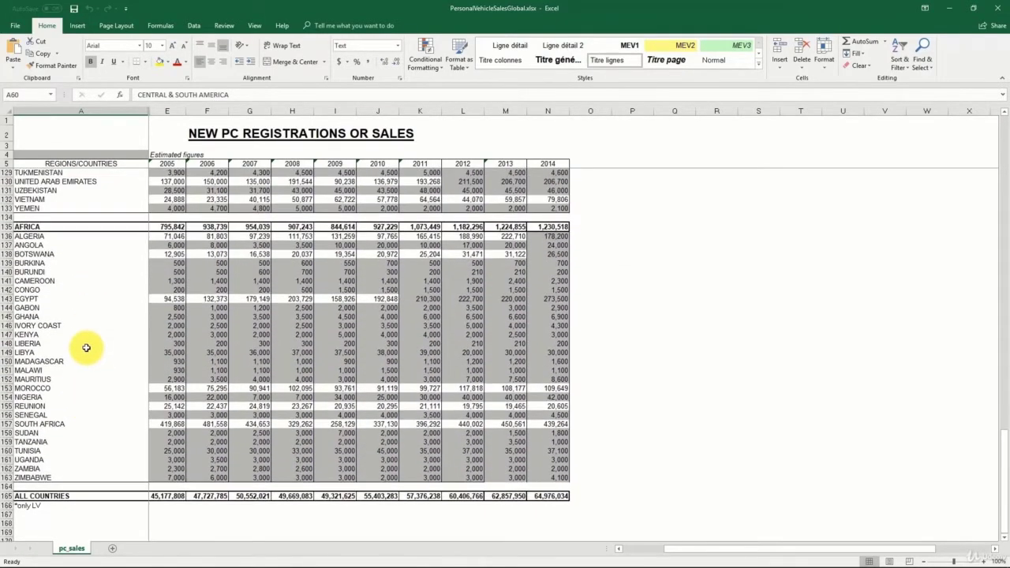
{"action": "left_click", "coordinate": [5, 496]}
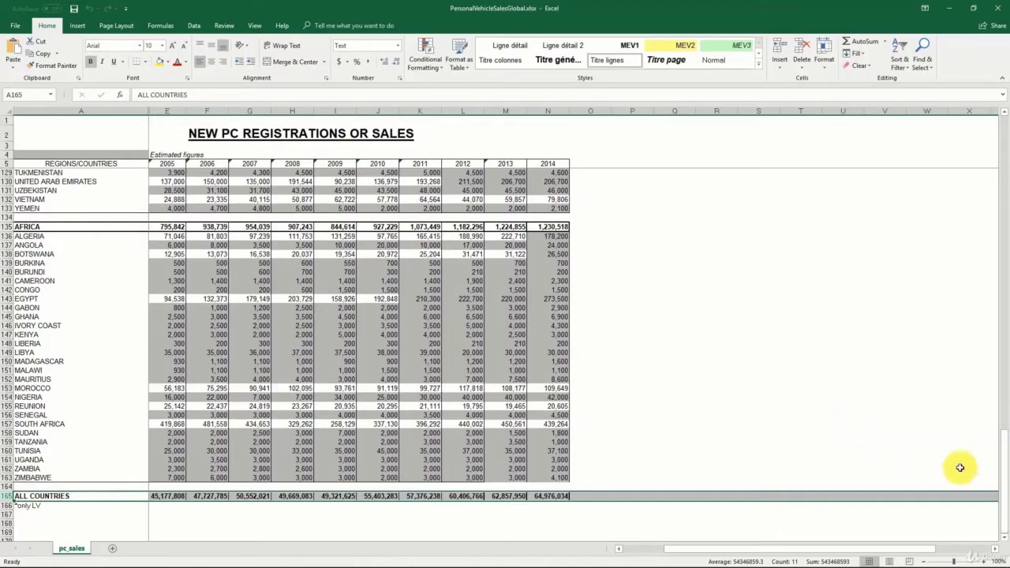
- Unhide the hidden columns B–D within columns A–E to inspect them
{"action": "left_click_drag", "start_coordinate": [1005, 474], "coordinate": [1006, 446]}
{"action": "left_click_drag", "start_coordinate": [996, 172], "coordinate": [996, 39]}
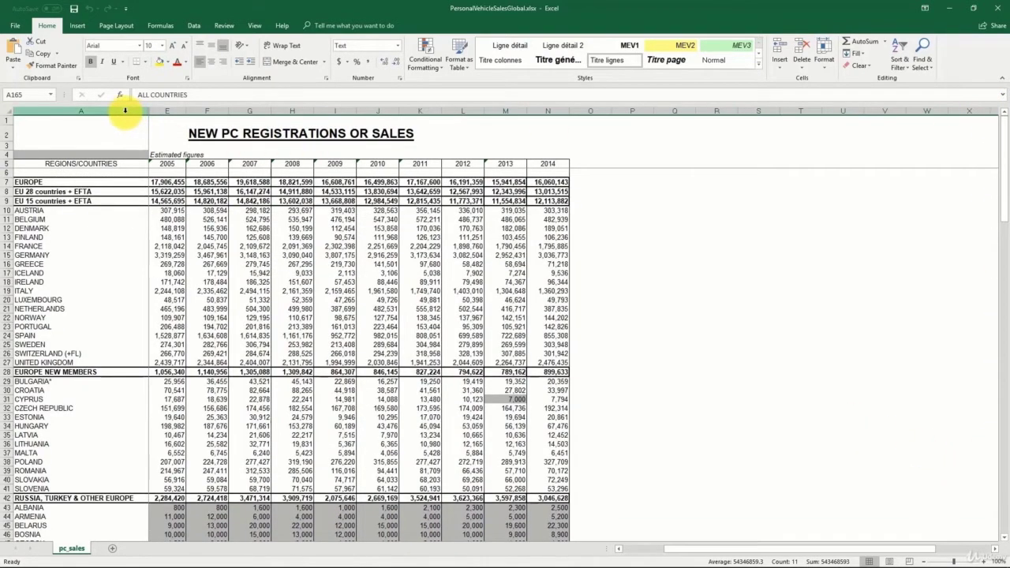
{"action": "left_click_drag", "start_coordinate": [126, 112], "coordinate": [161, 120]}
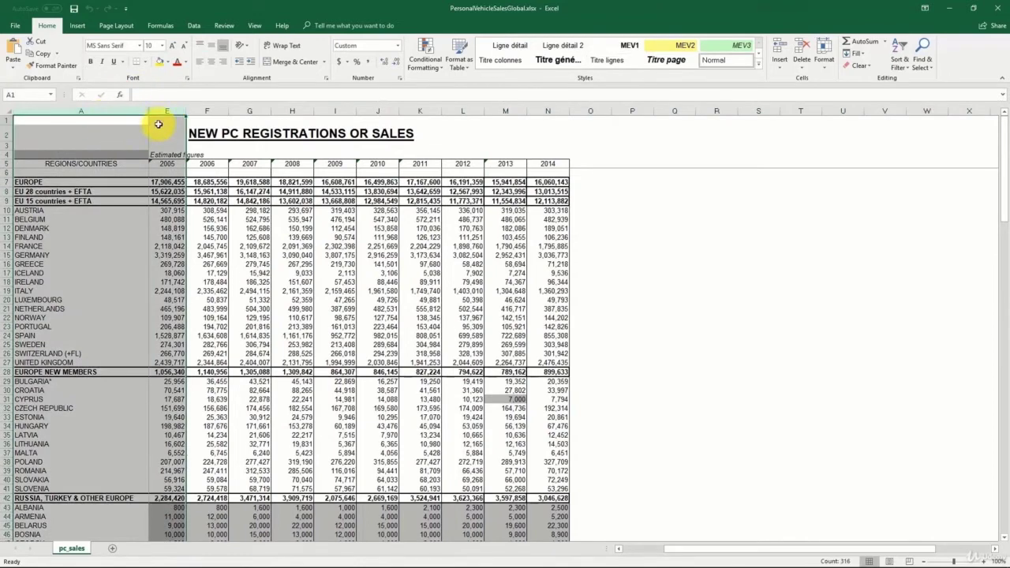
{"action": "right_click", "coordinate": [161, 115]}
{"action": "left_click", "coordinate": [204, 261]}
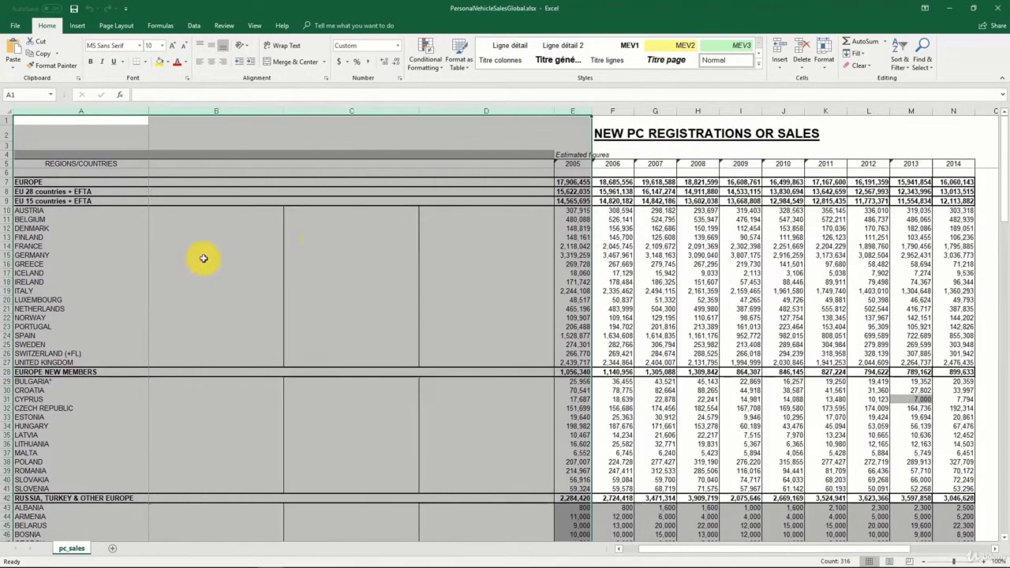
{"action": "left_click", "coordinate": [319, 238]}
- Hide the empty columns B–D again with Ctrl+0
{"action": "left_click_drag", "start_coordinate": [216, 111], "coordinate": [469, 112]}
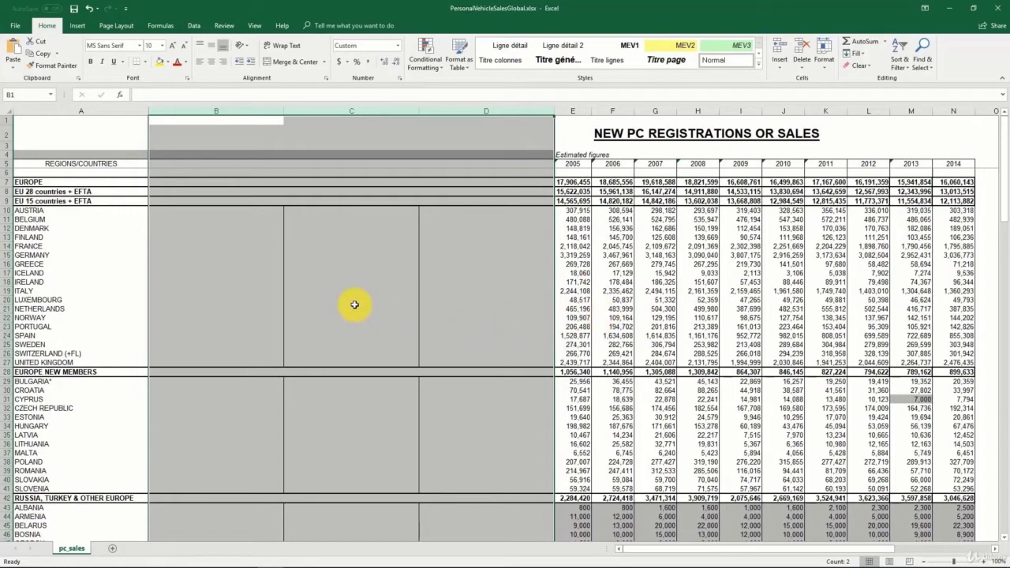
{"action": "key", "text": "ctrl+0"}
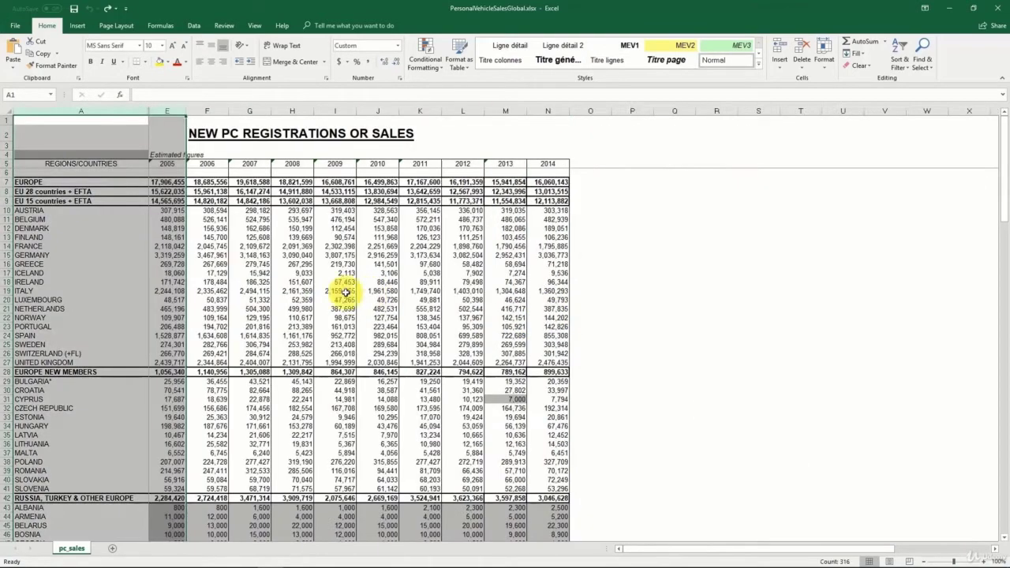
{"action": "left_click", "coordinate": [259, 282]}
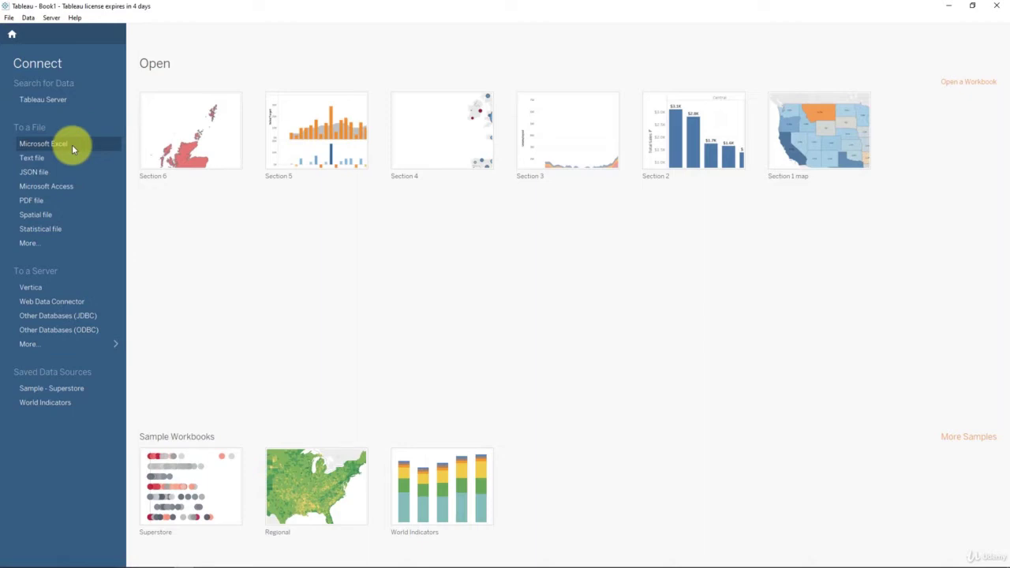
- Connect Tableau to the P1-PersonalVehicleSalesGlobal Excel workbook
{"action": "left_click", "coordinate": [72, 145]}
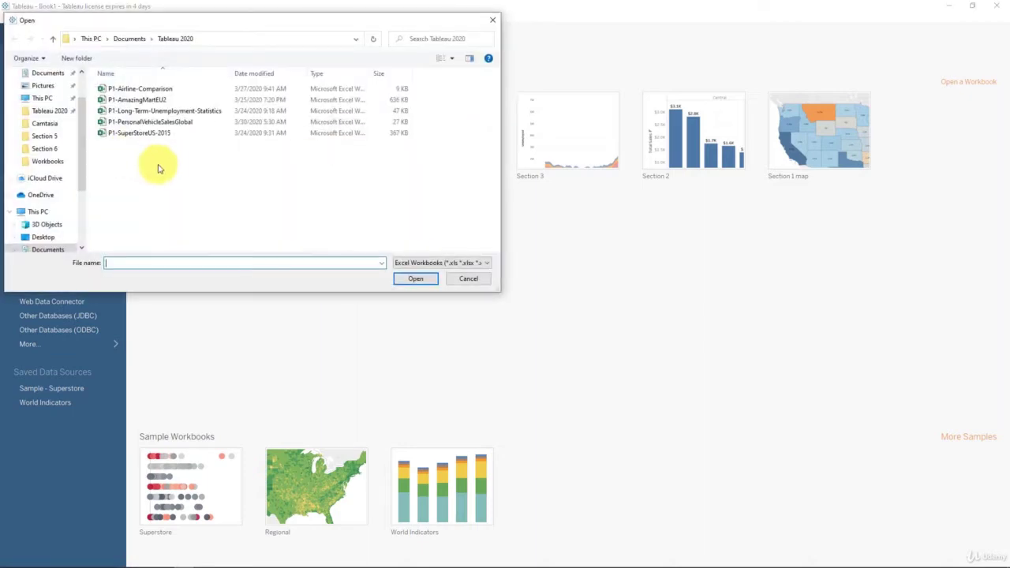
{"action": "left_click", "coordinate": [169, 123]}
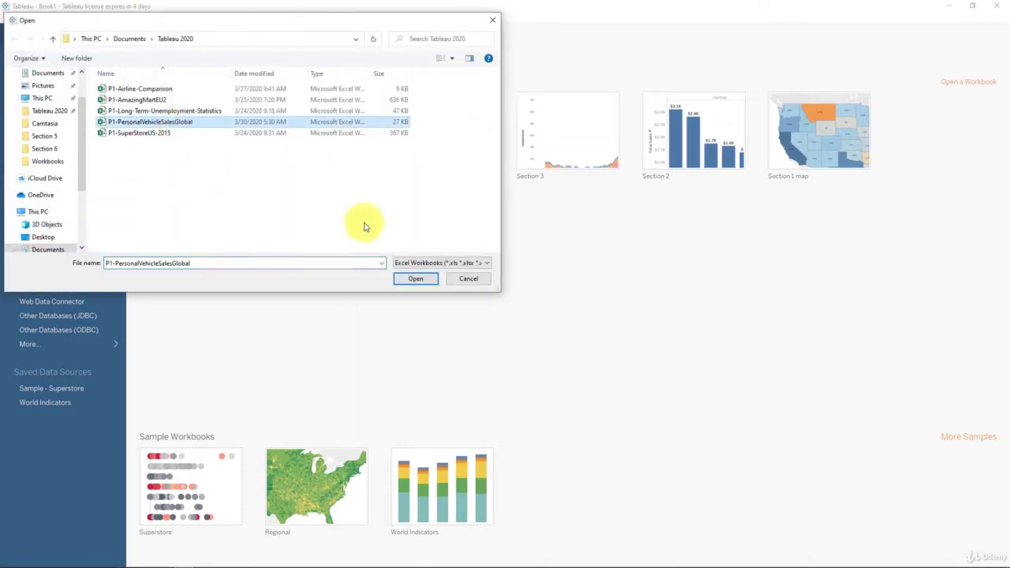
- Load the workbook and inspect the raw pc_sales grid's nulls, EUROPE and Estimated figures cells
{"action": "left_click", "coordinate": [416, 279]}
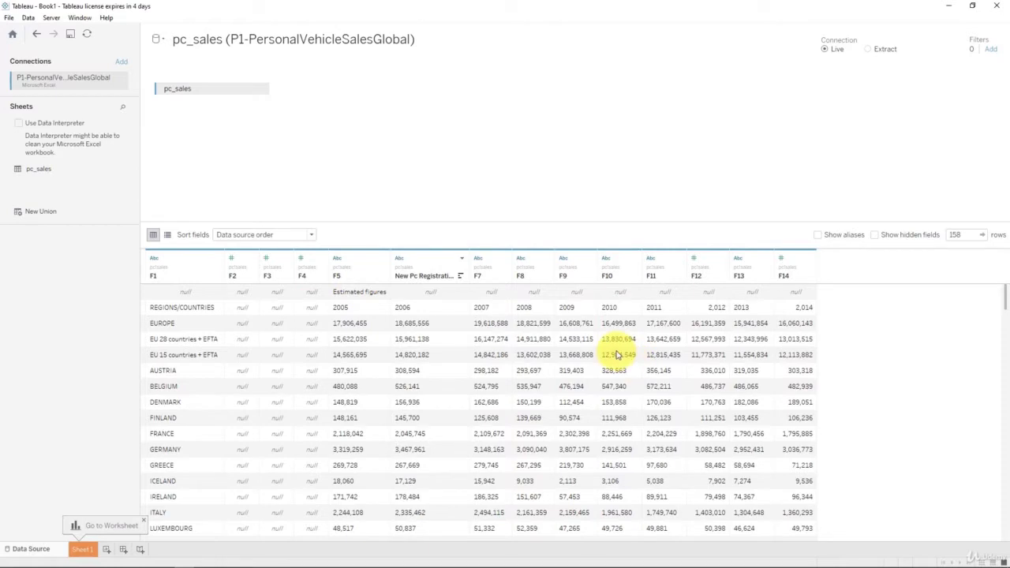
{"action": "left_click", "coordinate": [249, 293]}
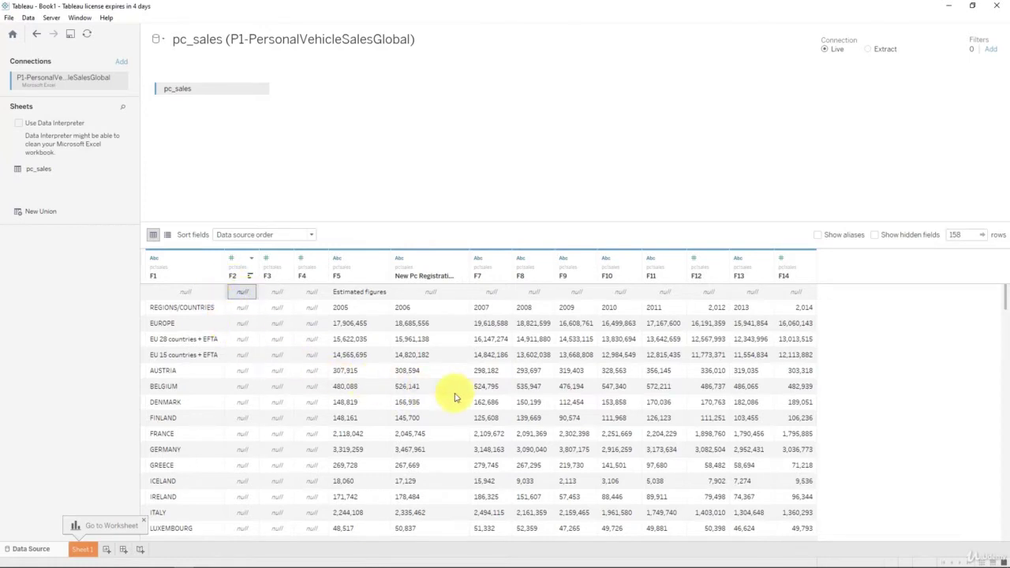
{"action": "left_click", "coordinate": [166, 324]}
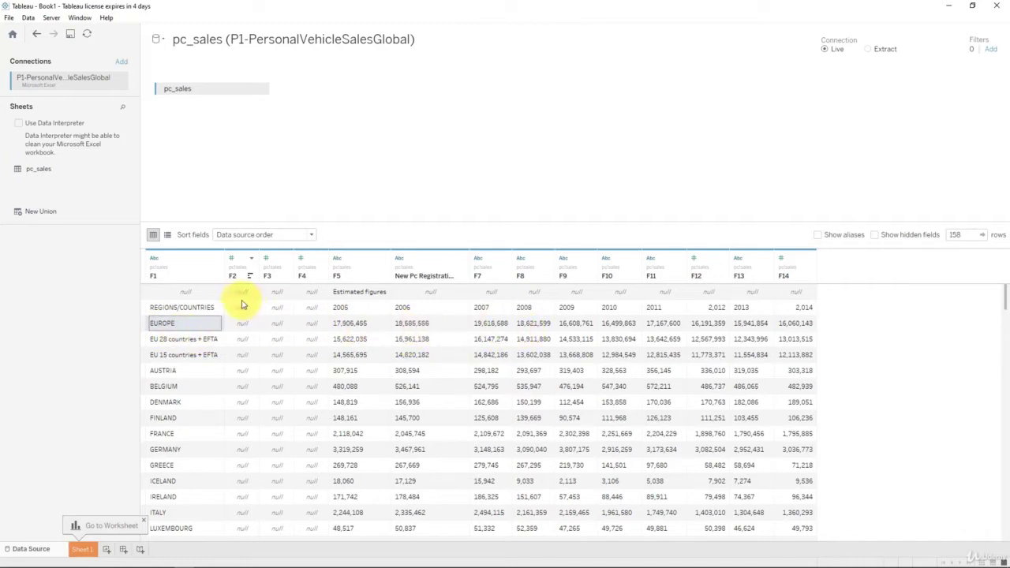
{"action": "mouse_move", "coordinate": [660, 268]}
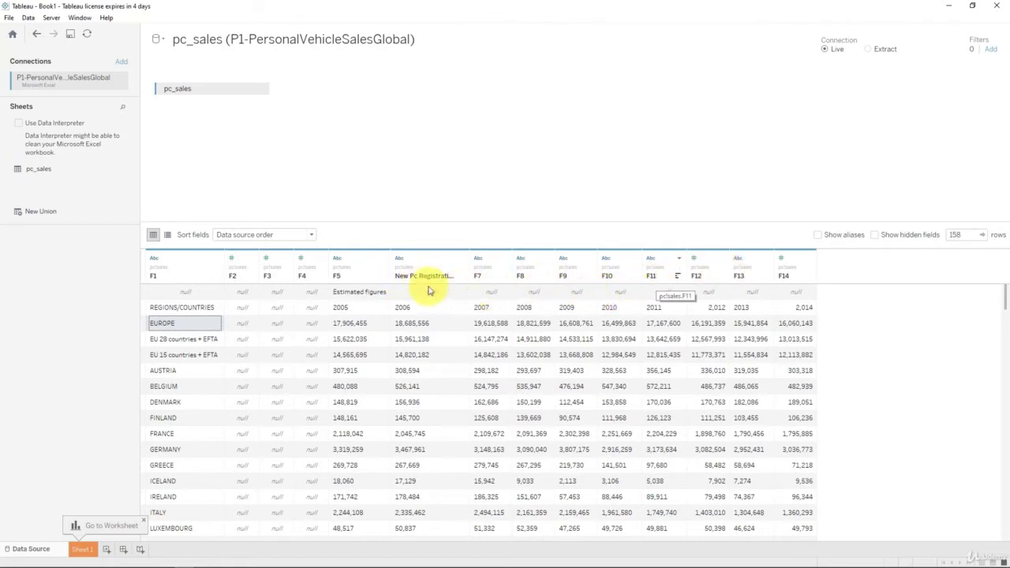
{"action": "left_click", "coordinate": [365, 293]}
{"action": "scroll", "coordinate": [270, 340], "scroll_direction": "down", "scroll_amount": 1}
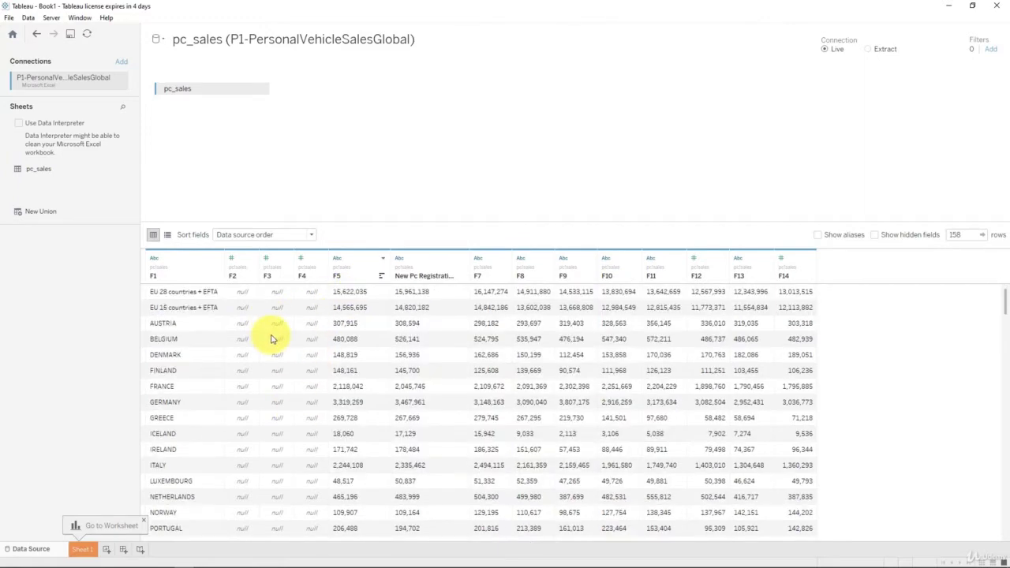
{"action": "scroll", "coordinate": [270, 339], "scroll_direction": "down", "scroll_amount": 1}
{"action": "scroll", "coordinate": [271, 339], "scroll_direction": "up", "scroll_amount": 1}
{"action": "scroll", "coordinate": [272, 339], "scroll_direction": "up", "scroll_amount": 1}
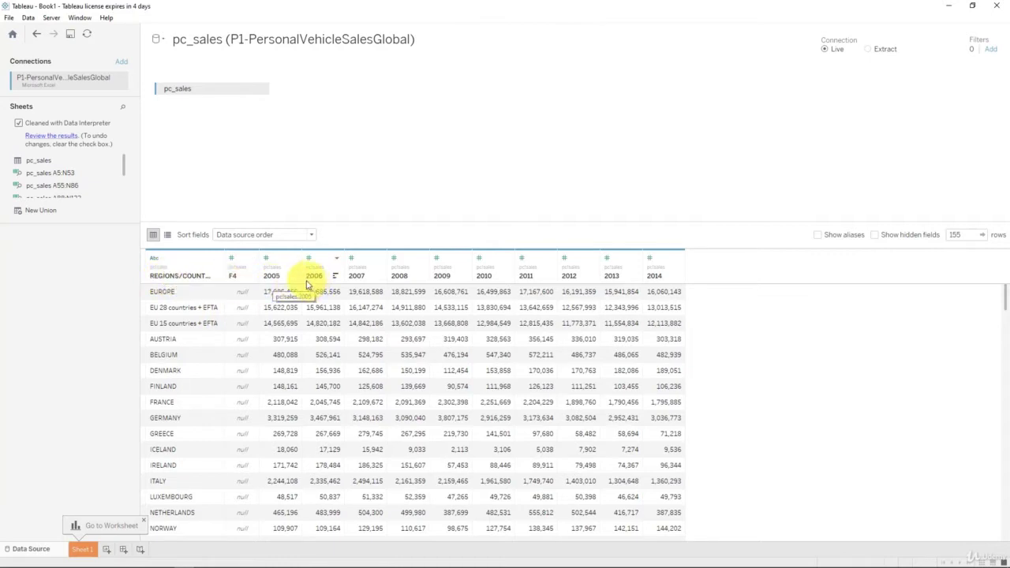
{"action": "mouse_move", "coordinate": [272, 276]}
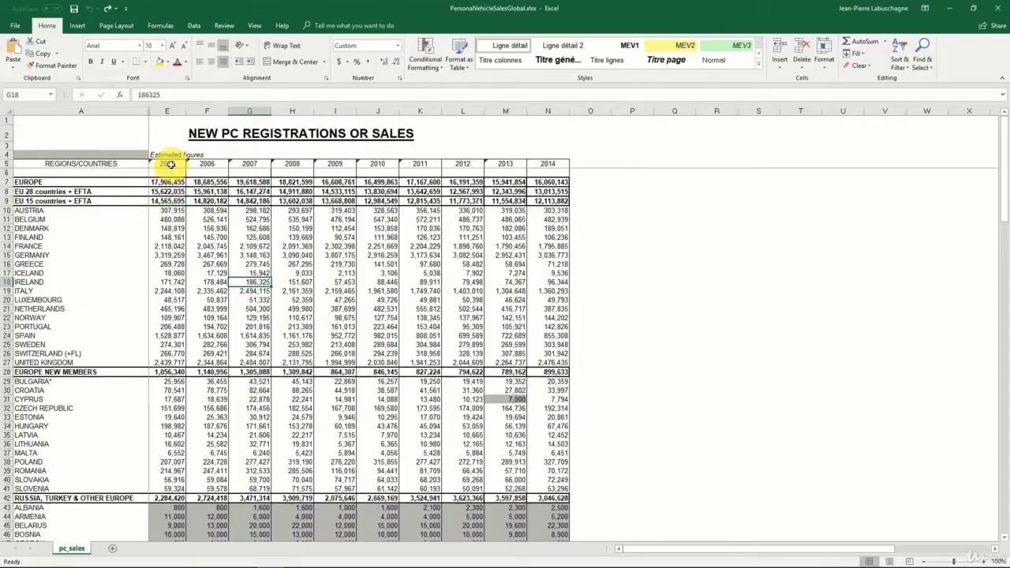
- Check the 2005–2014 year headers, then open the Data Interpreter results workbook
{"action": "left_click_drag", "start_coordinate": [167, 164], "coordinate": [548, 163]}
{"action": "key", "text": "alt+Tab"}
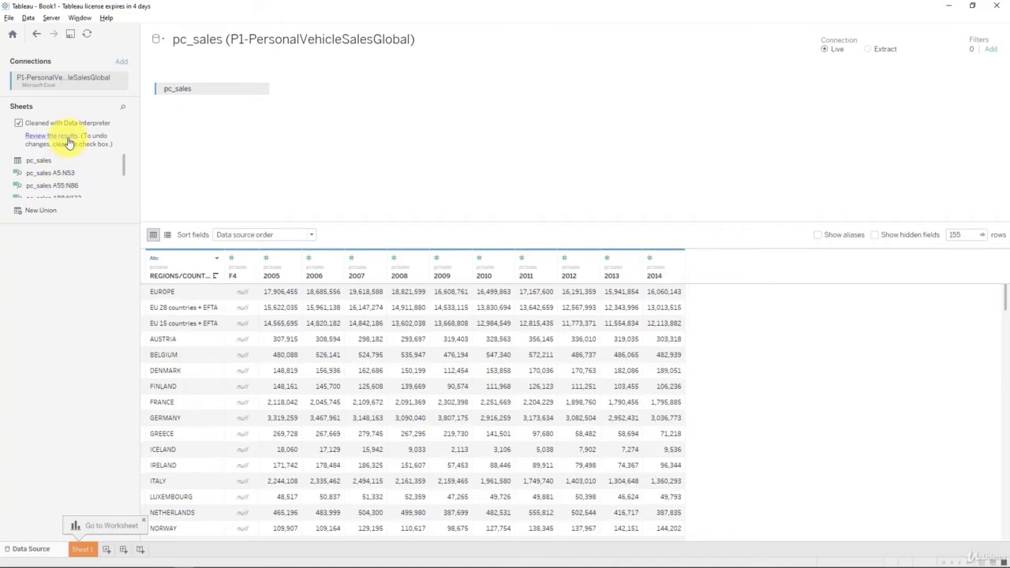
{"action": "left_click", "coordinate": [68, 139]}
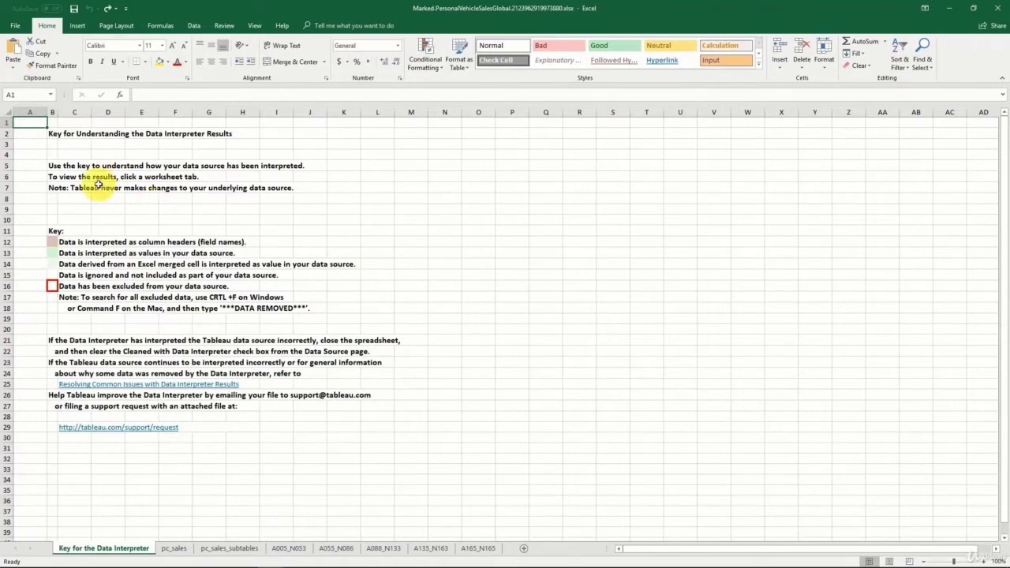
- Review the results key's no-changes note and colour legend, then go to the pc_sales sheet
{"action": "left_click", "coordinate": [101, 187]}
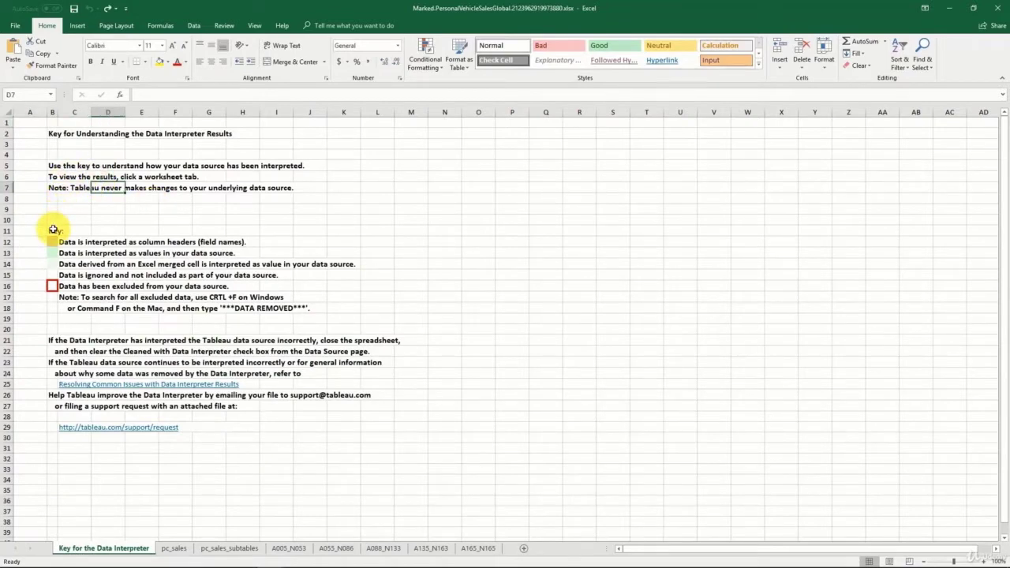
{"action": "left_click_drag", "start_coordinate": [53, 230], "coordinate": [371, 320]}
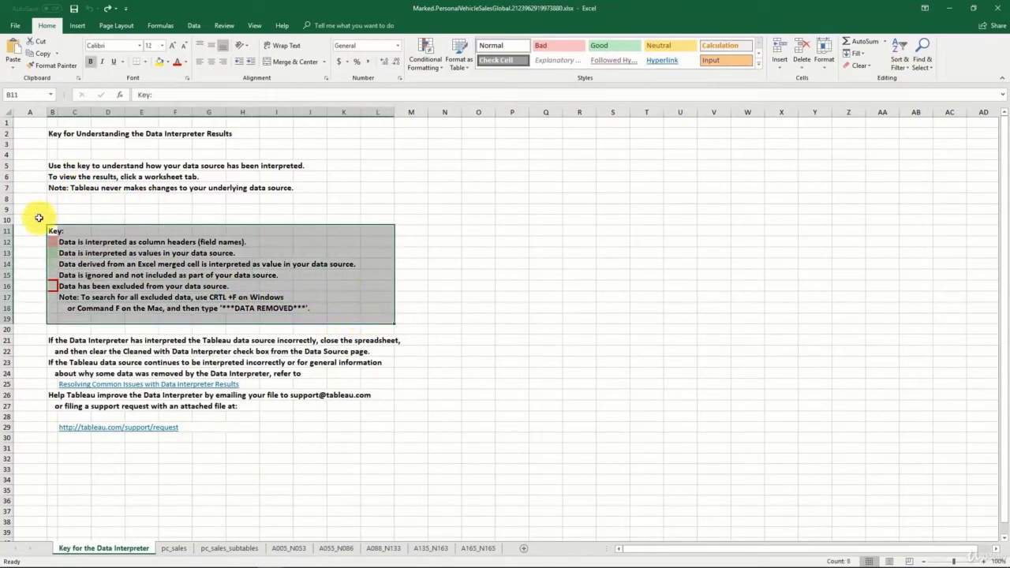
{"action": "left_click", "coordinate": [175, 550]}
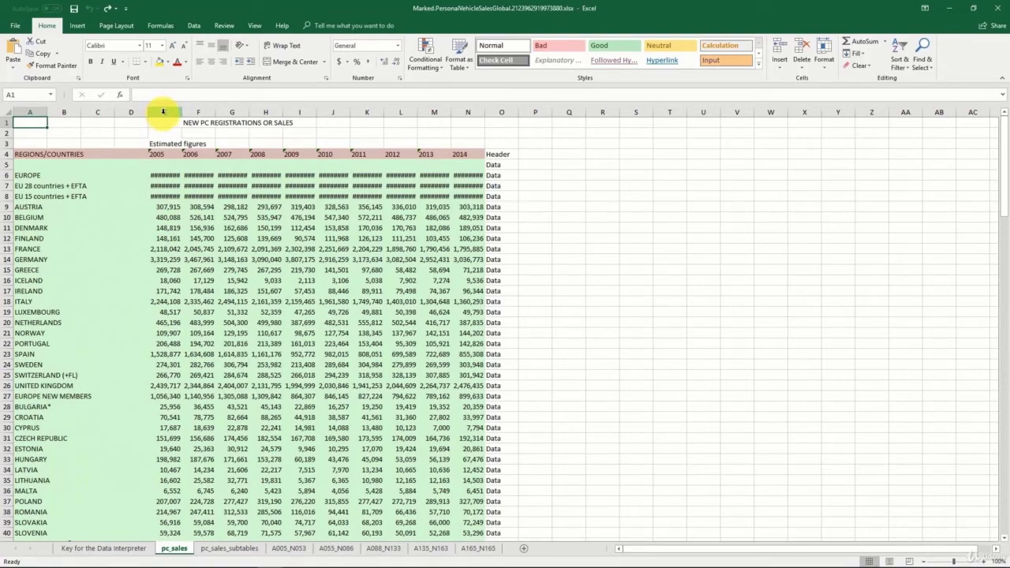
- Inspect the 2005–2014 year column headers on the marked pc_sales sheet
{"action": "left_click_drag", "start_coordinate": [164, 114], "coordinate": [339, 114]}
{"action": "left_click", "coordinate": [232, 154]}
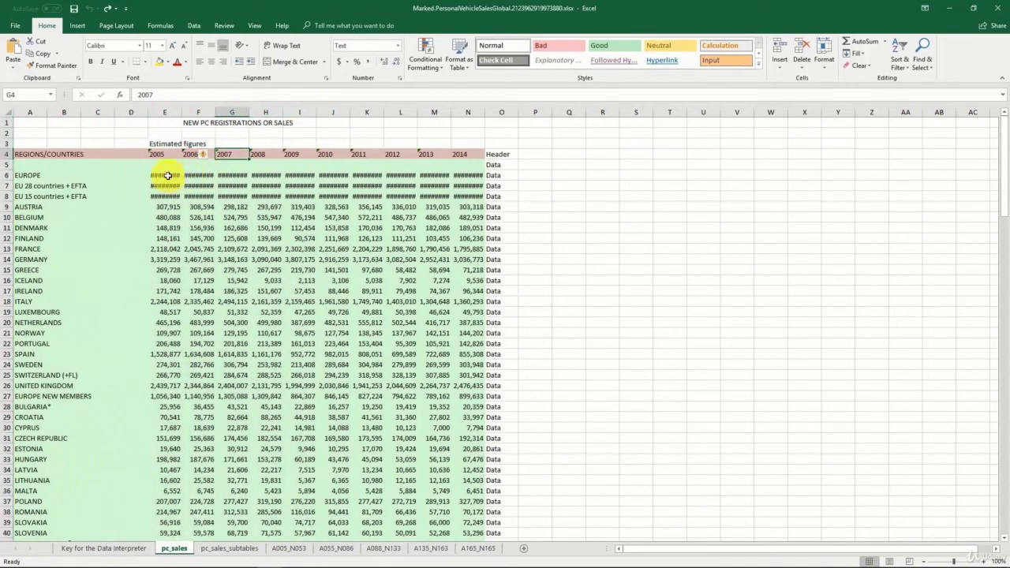
{"action": "scroll", "coordinate": [172, 170], "scroll_direction": "down", "scroll_amount": 1}
{"action": "scroll", "coordinate": [172, 170], "scroll_direction": "up", "scroll_amount": 1, "text": "ctrl"}
{"action": "left_click_drag", "start_coordinate": [192, 112], "coordinate": [603, 112]}
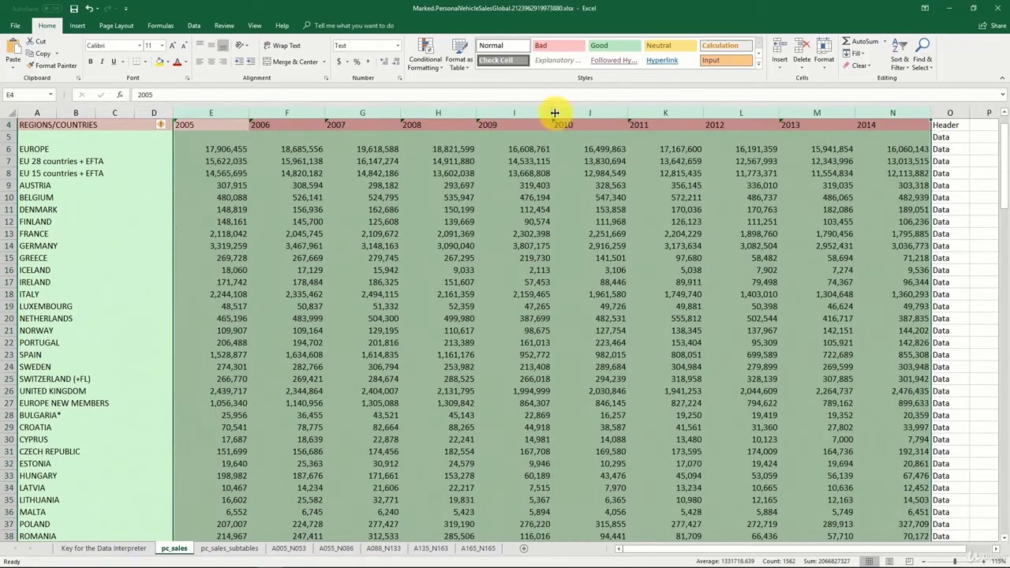
{"action": "left_click_drag", "start_coordinate": [547, 113], "coordinate": [485, 150]}
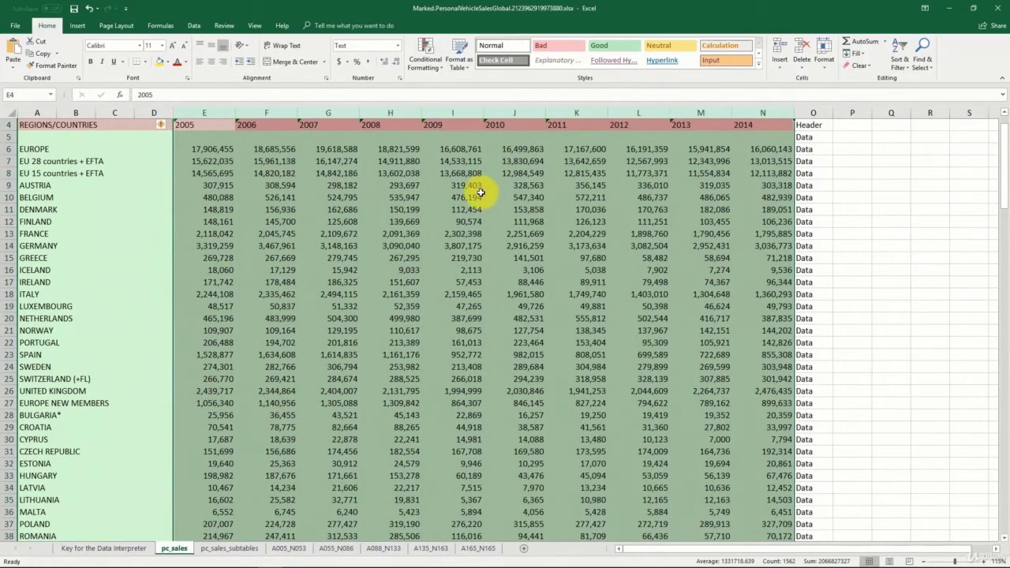
{"action": "scroll", "coordinate": [433, 200], "scroll_direction": "up", "scroll_amount": 1}
{"action": "left_click", "coordinate": [340, 187]}
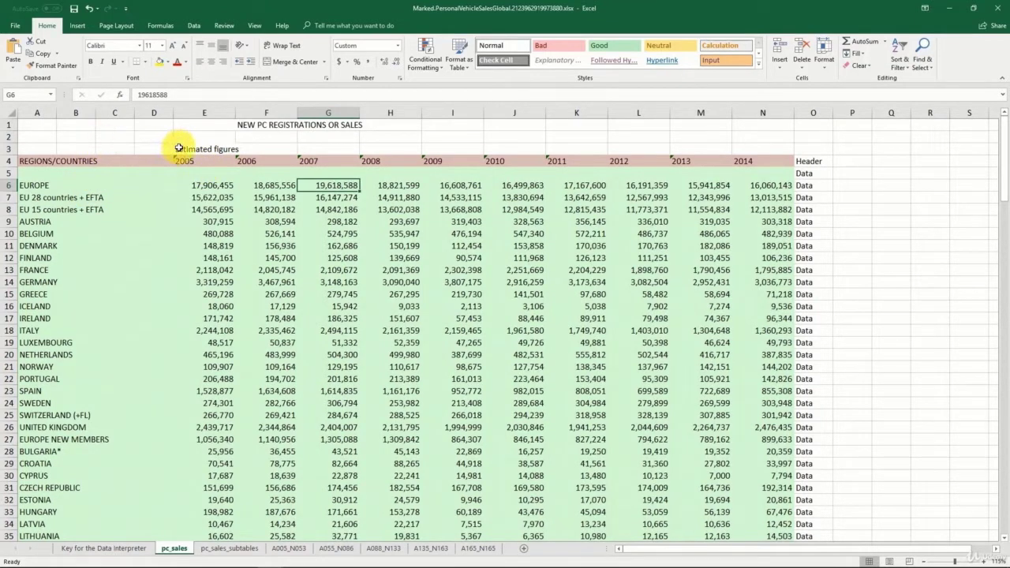
- Inspect title rows 1–3 and the column header row 4
{"action": "left_click", "coordinate": [44, 125]}
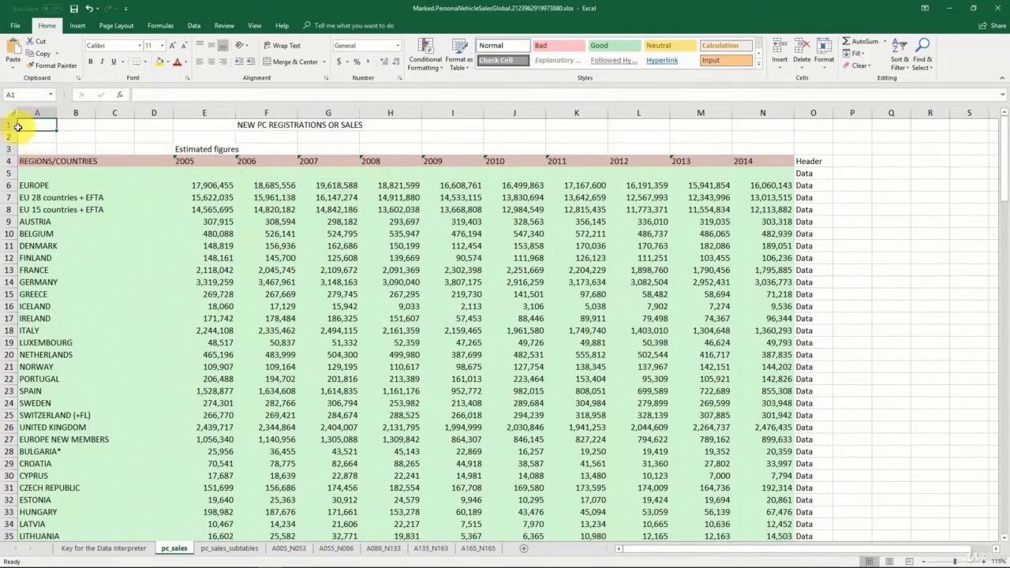
{"action": "left_click_drag", "start_coordinate": [4, 127], "coordinate": [9, 149]}
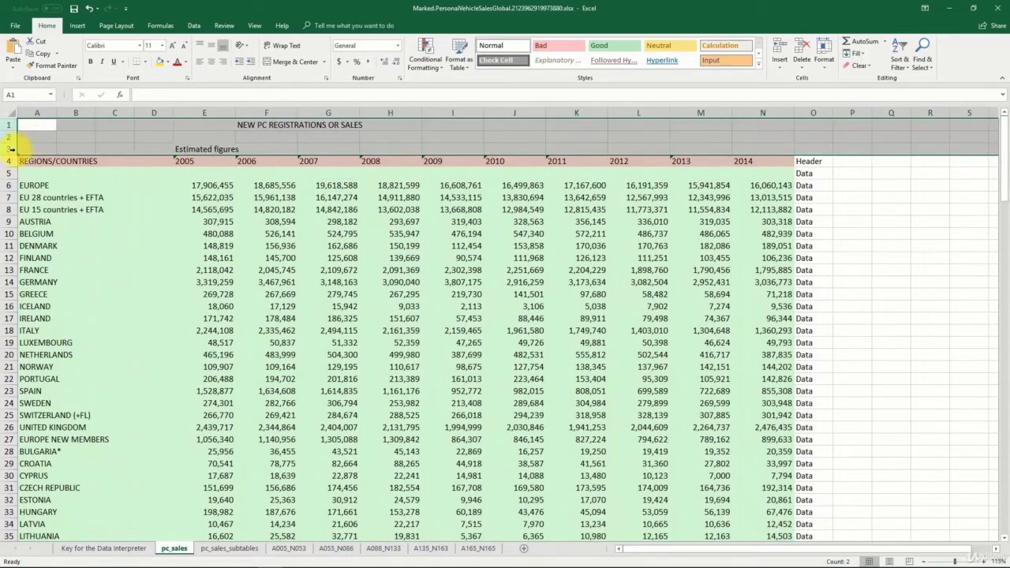
{"action": "left_click", "coordinate": [6, 161]}
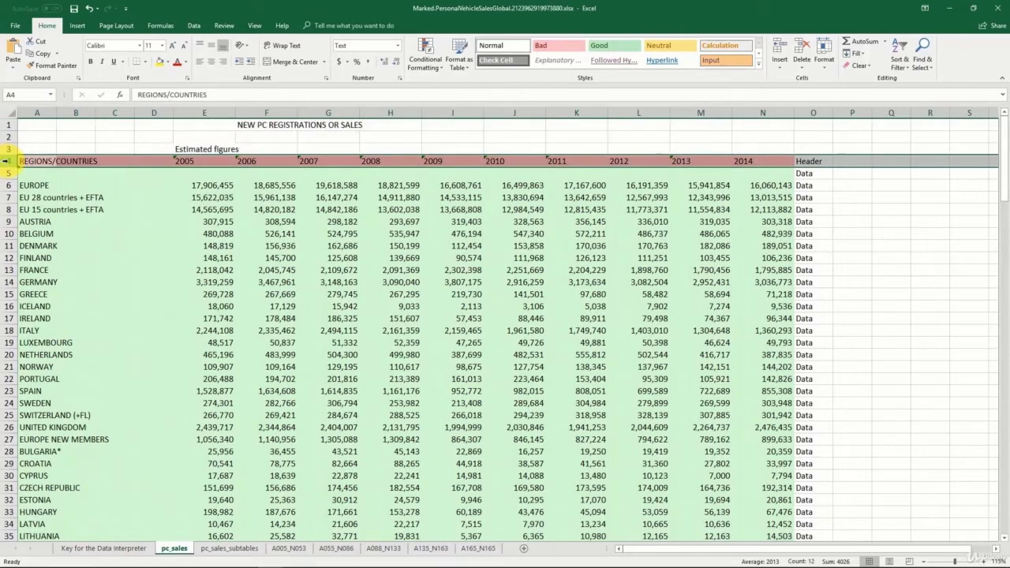
{"action": "left_click", "coordinate": [837, 161]}
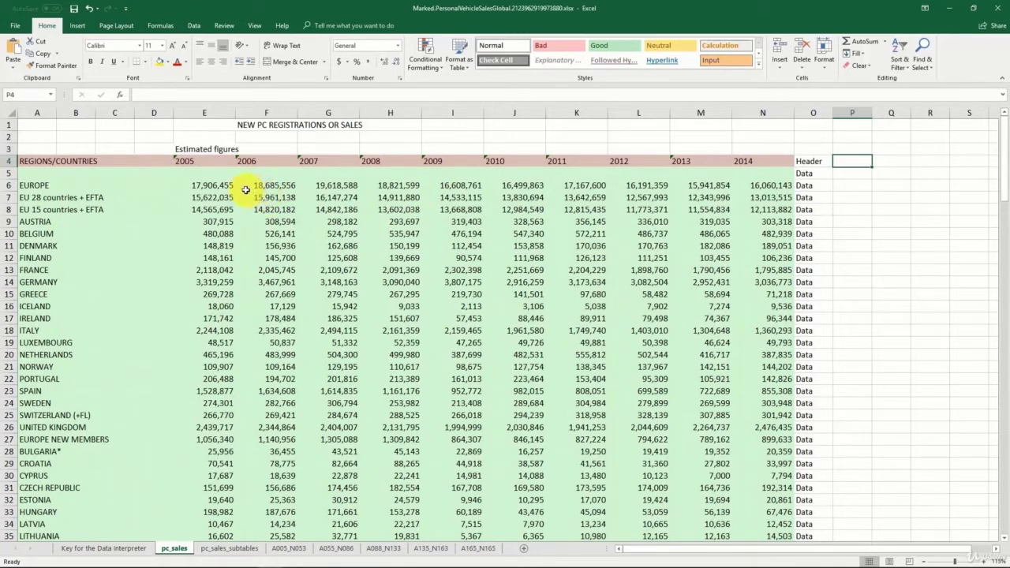
- Review the region and country data rows down to the footnote in A165
{"action": "left_click_drag", "start_coordinate": [28, 172], "coordinate": [744, 460]}
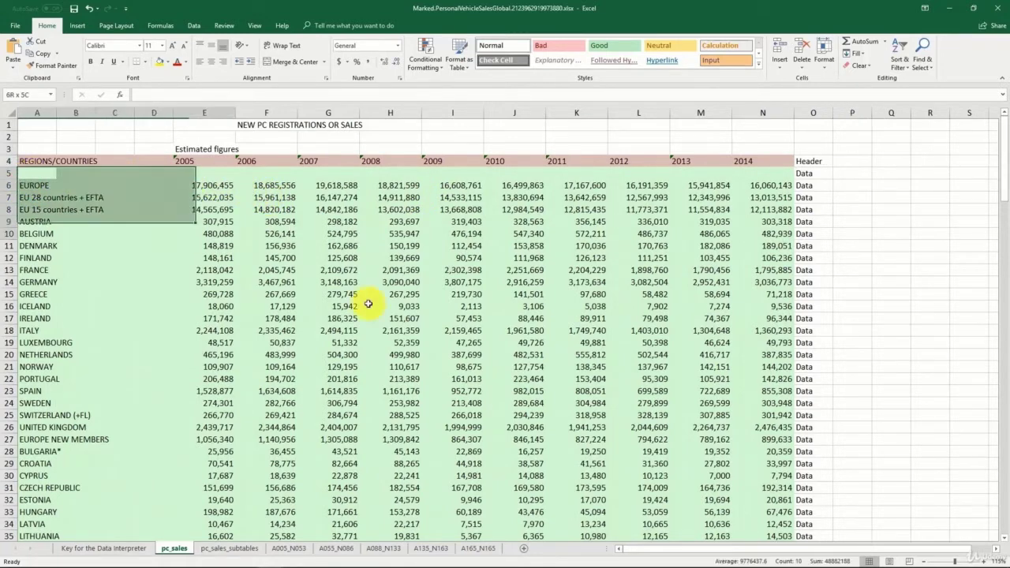
{"action": "scroll", "coordinate": [754, 441], "scroll_direction": "down", "scroll_amount": 6}
{"action": "scroll", "coordinate": [750, 442], "scroll_direction": "down", "scroll_amount": 6}
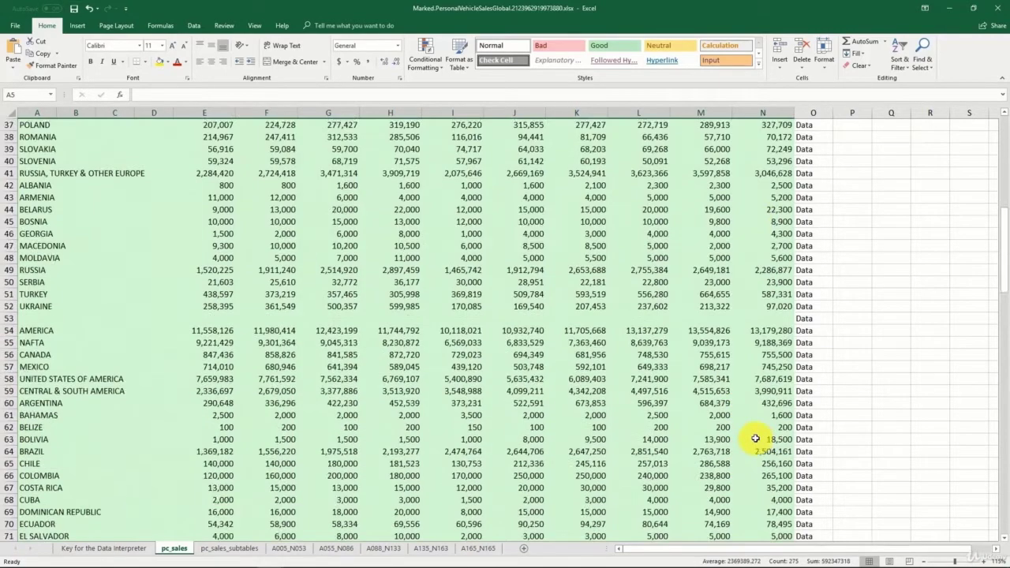
{"action": "scroll", "coordinate": [751, 442], "scroll_direction": "down", "scroll_amount": 7}
{"action": "left_click_drag", "start_coordinate": [1004, 318], "coordinate": [1000, 511]}
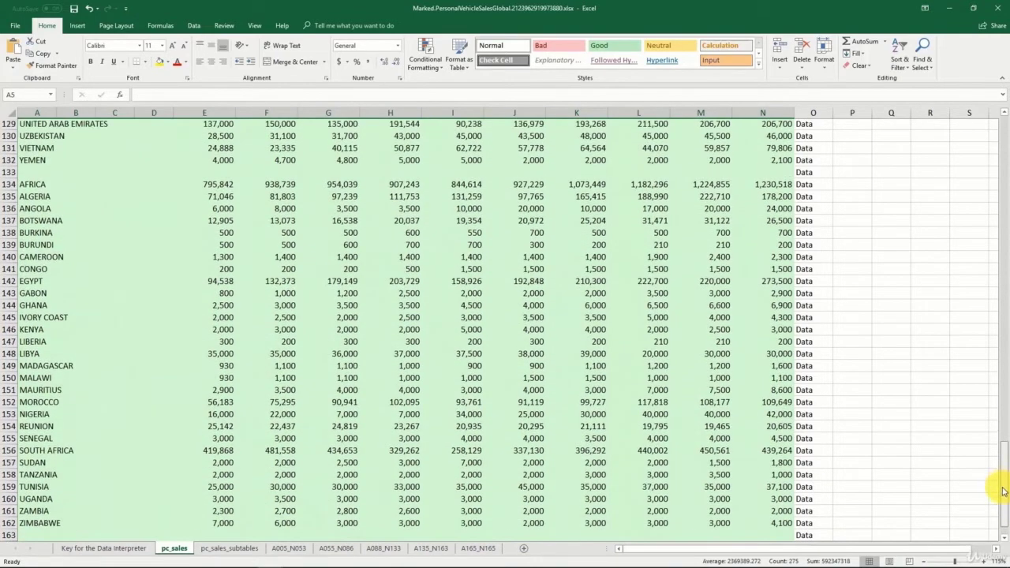
{"action": "left_click_drag", "start_coordinate": [1001, 496], "coordinate": [999, 492]}
{"action": "left_click", "coordinate": [35, 524]}
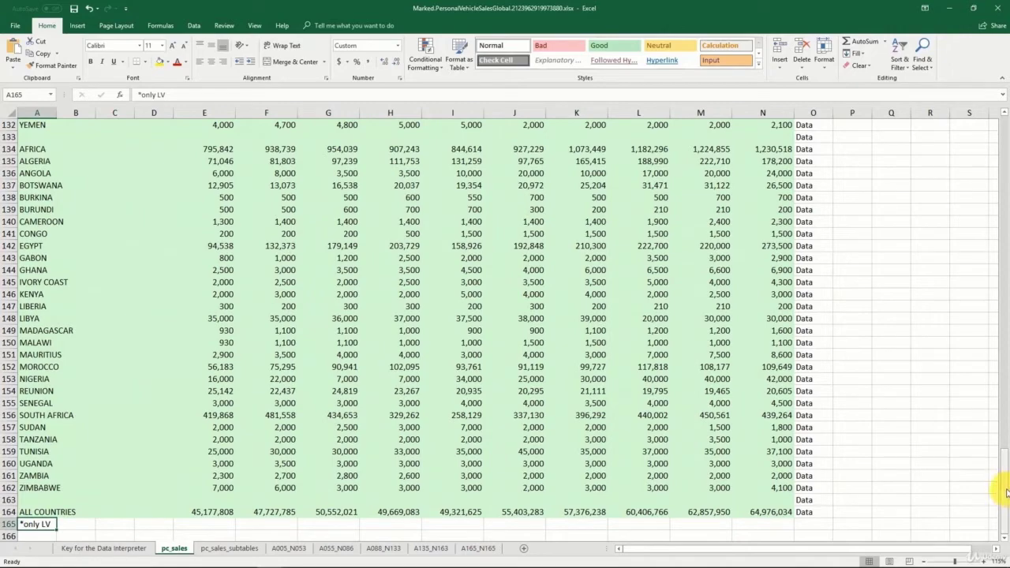
{"action": "left_click_drag", "start_coordinate": [1007, 491], "coordinate": [1002, 127]}
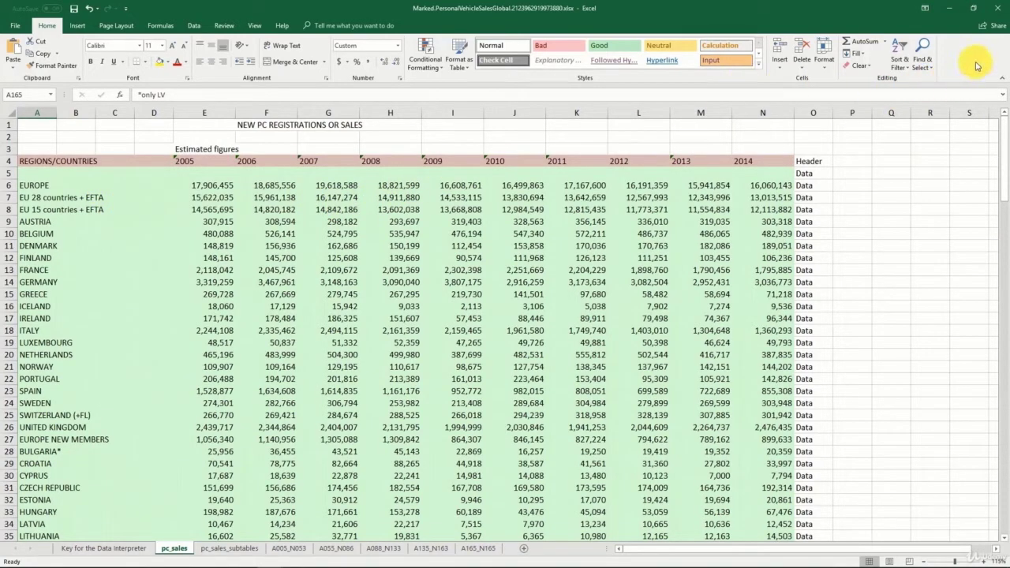
- Close the marked workbook and Tableau Desktop, answering both save prompts
{"action": "left_click", "coordinate": [996, 8]}
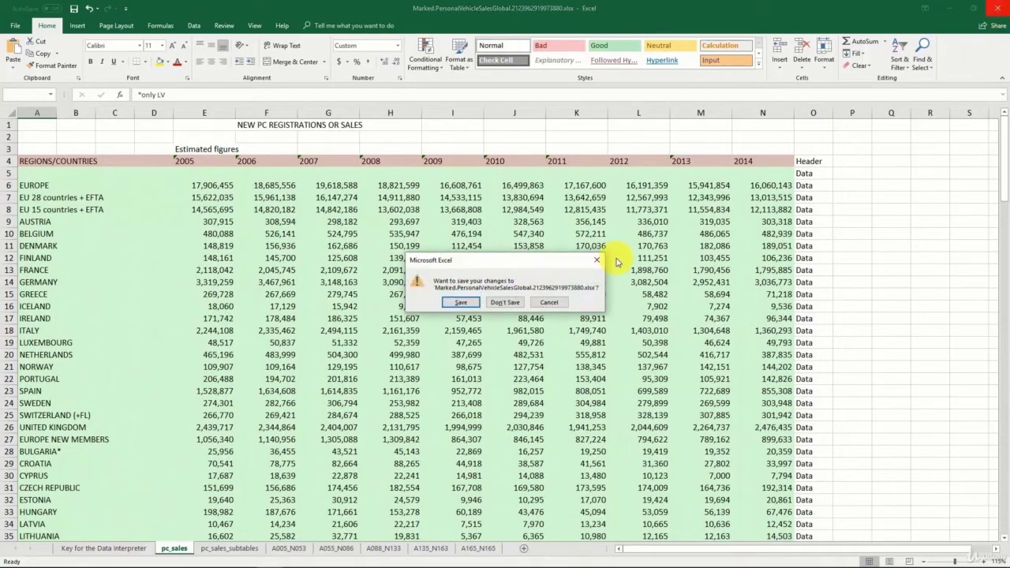
{"action": "left_click", "coordinate": [524, 303]}
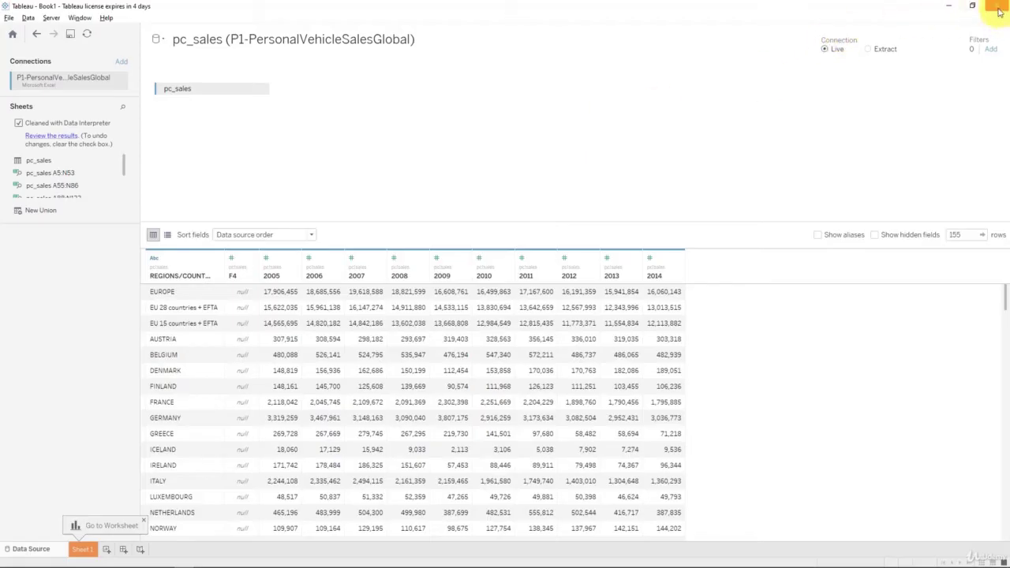
{"action": "left_click", "coordinate": [996, 6]}
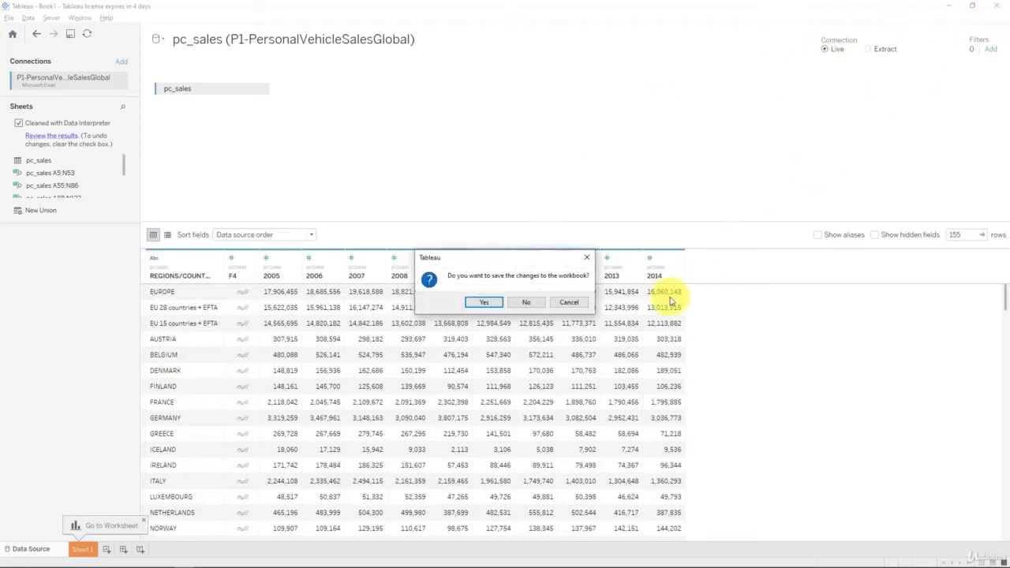
{"action": "left_click", "coordinate": [523, 304]}
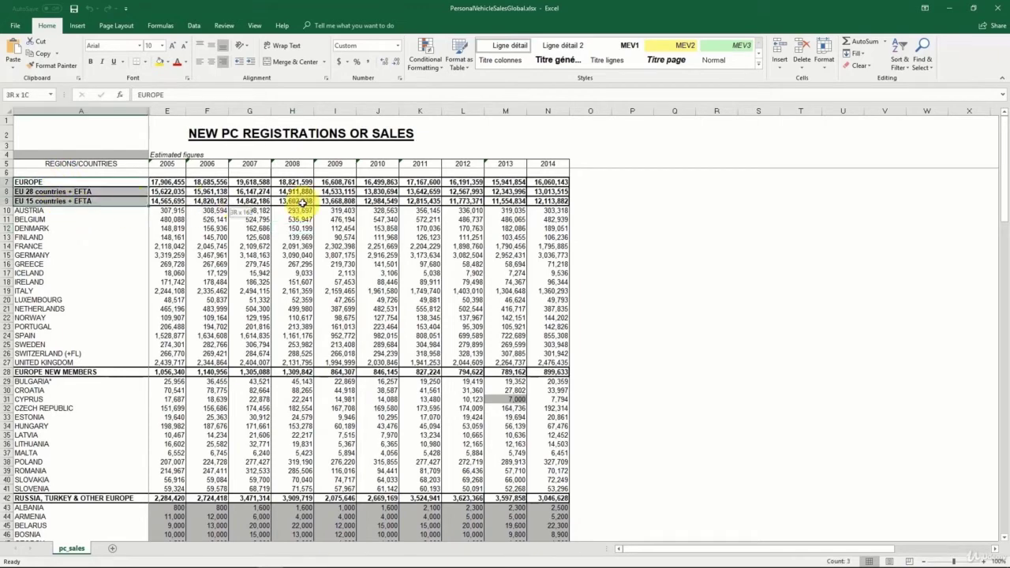
- Examine the EUROPE, EU 28, EU 15 and other European subtotal rows
{"action": "left_click_drag", "start_coordinate": [51, 184], "coordinate": [556, 200]}
{"action": "left_click", "coordinate": [6, 372]}
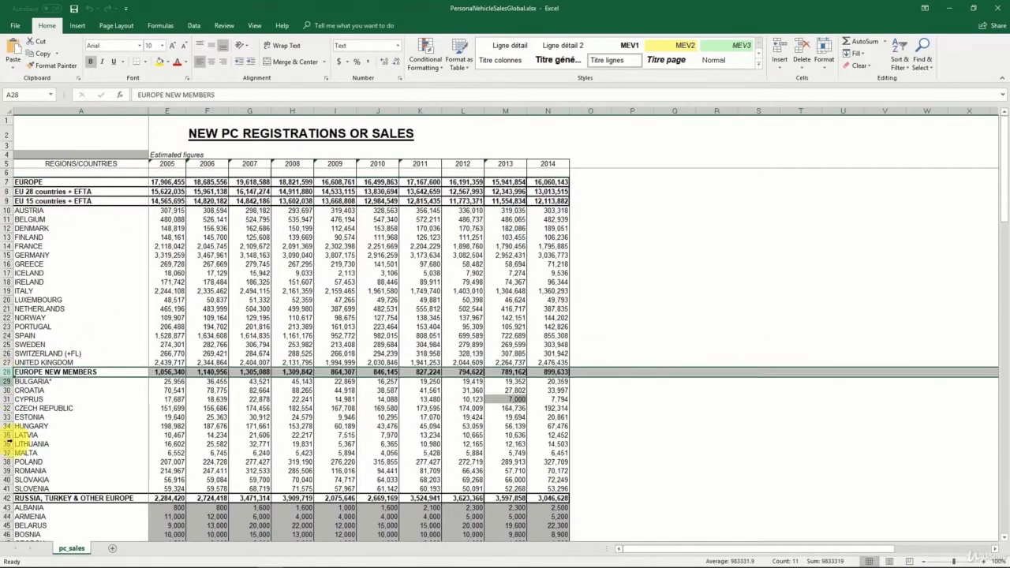
{"action": "left_click", "coordinate": [7, 498]}
{"action": "left_click", "coordinate": [83, 302]}
{"action": "left_click", "coordinate": [83, 144]}
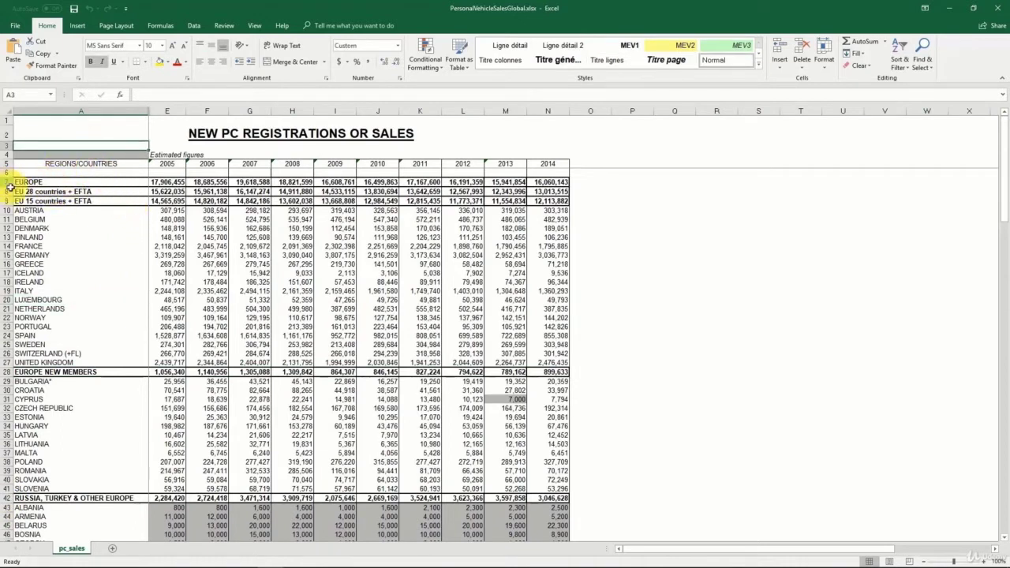
- Delete rows 7–9 (EUROPE, EU 28, EU 15), then undo the deletion
{"action": "left_click_drag", "start_coordinate": [6, 183], "coordinate": [6, 202]}
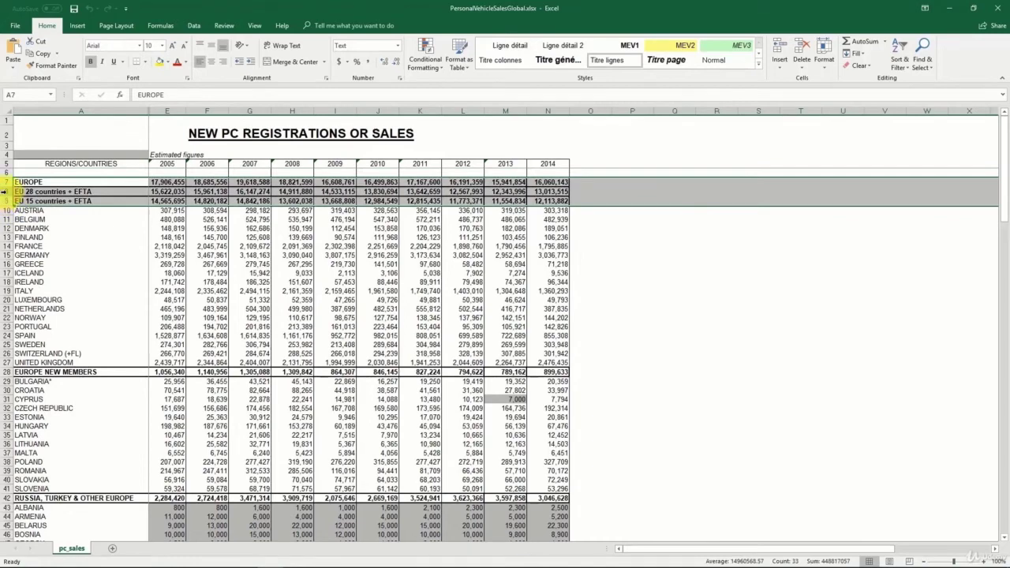
{"action": "right_click", "coordinate": [4, 192]}
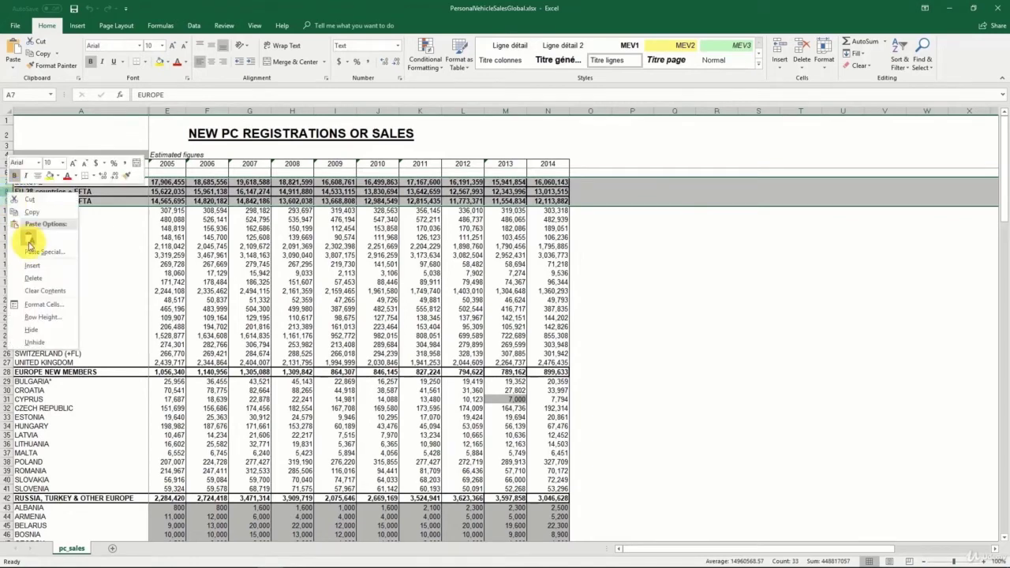
{"action": "left_click", "coordinate": [36, 276]}
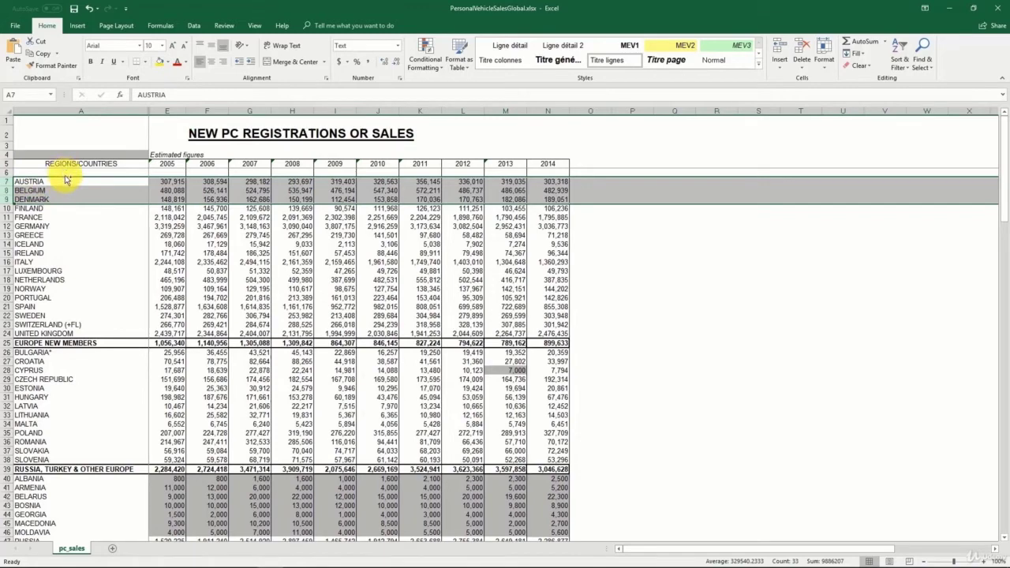
{"action": "left_click", "coordinate": [79, 217]}
{"action": "left_click", "coordinate": [74, 342]}
{"action": "left_click", "coordinate": [63, 371]}
{"action": "key", "text": "ctrl+z"}
- Insert a new empty column A before the region and country labels
{"action": "left_click", "coordinate": [65, 200]}
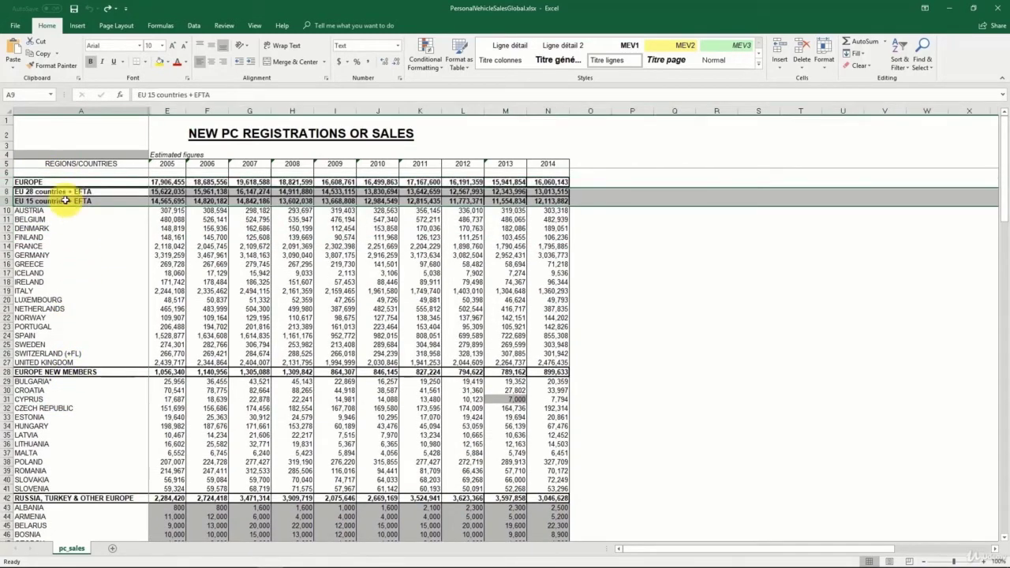
{"action": "left_click", "coordinate": [42, 111]}
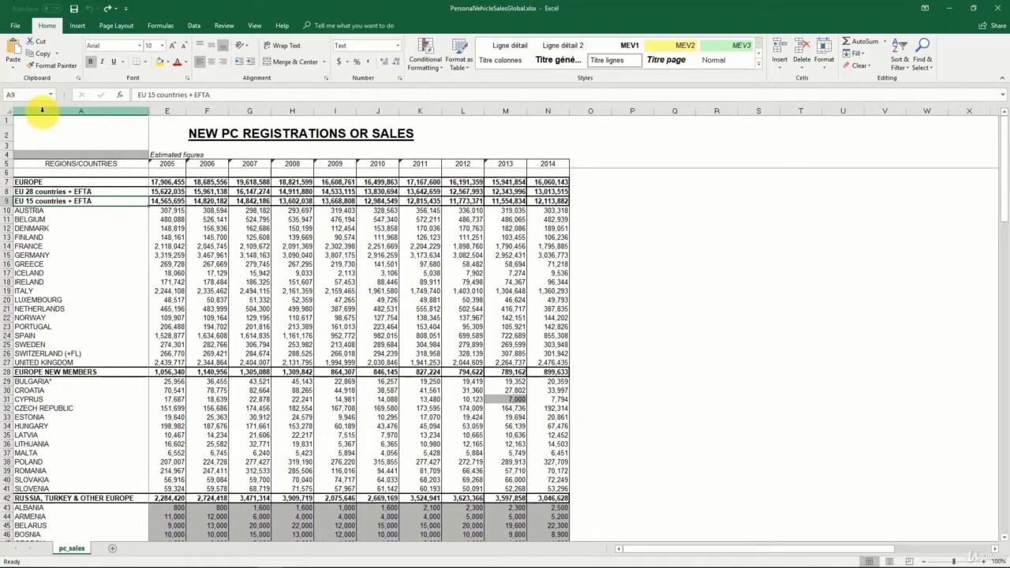
{"action": "right_click", "coordinate": [42, 110]}
{"action": "left_click", "coordinate": [79, 181]}
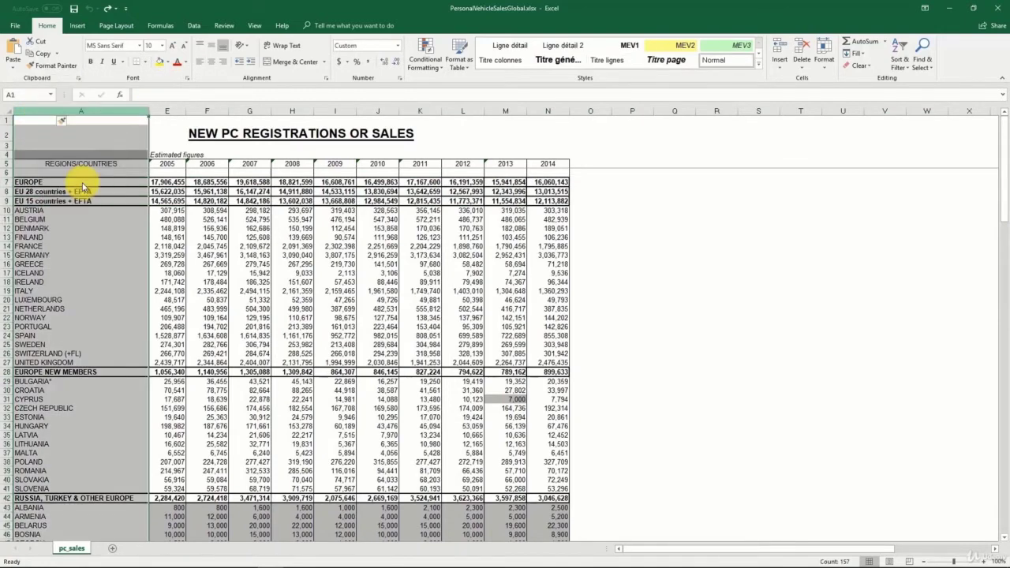
- Widen column A and copy EUROPE and EUROPE NEW MEMBERS into A7 and A28
{"action": "left_click", "coordinate": [106, 190]}
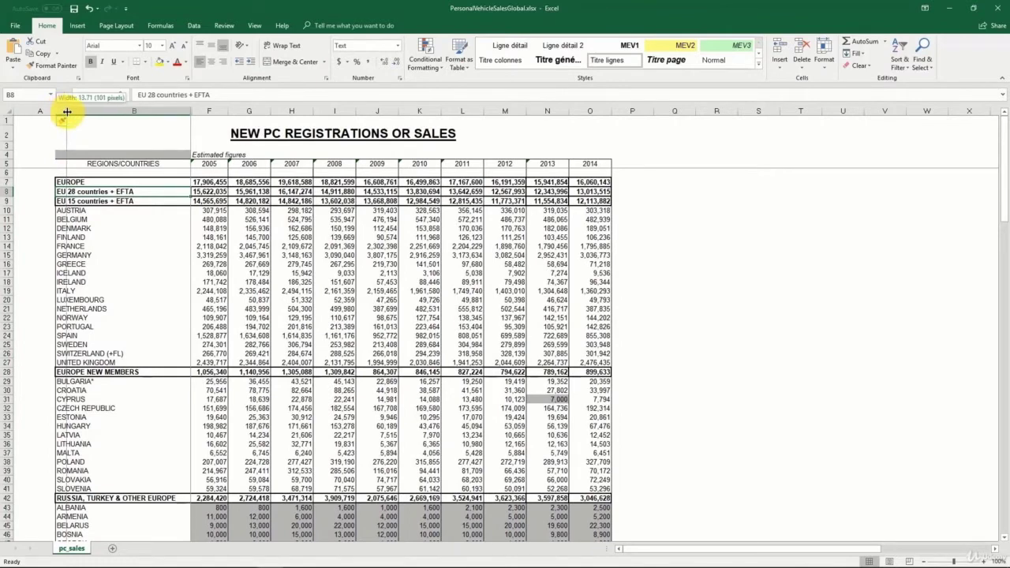
{"action": "left_click_drag", "start_coordinate": [56, 111], "coordinate": [67, 111]}
{"action": "left_click", "coordinate": [129, 183]}
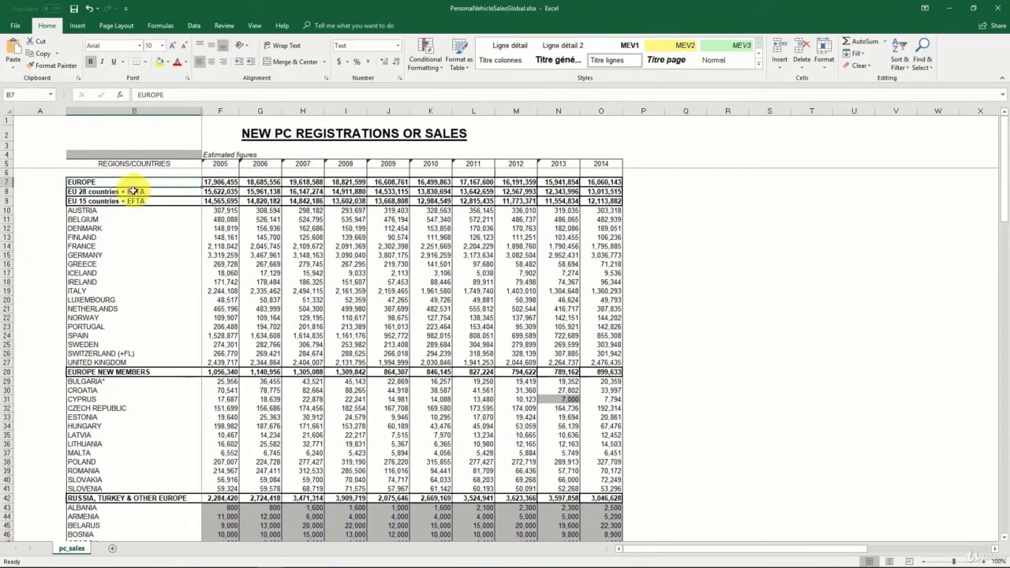
{"action": "key", "text": "ctrl+c"}
{"action": "left_click", "coordinate": [43, 183]}
{"action": "key", "text": "ctrl+v"}
{"action": "left_click", "coordinate": [83, 372]}
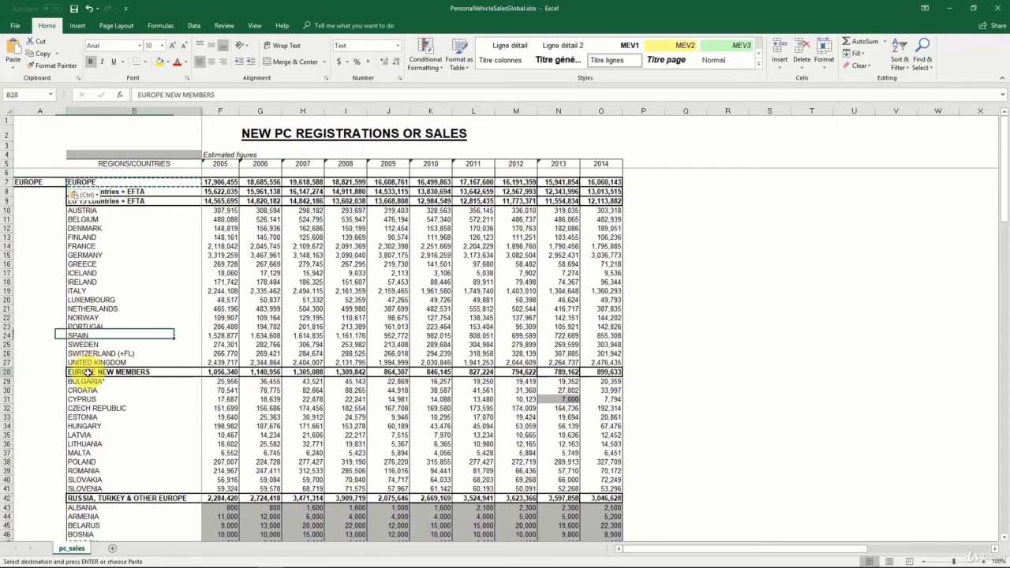
{"action": "key", "text": "ctrl+c"}
{"action": "left_click", "coordinate": [44, 372]}
{"action": "key", "text": "ctrl+v"}
- Copy RUSSIA, TURKEY & OTHER EUROPE, NAFTA and CENTRAL & SOUTH AMERICA into A42, A56 and A60
{"action": "scroll", "coordinate": [133, 405], "scroll_direction": "down", "scroll_amount": 3}
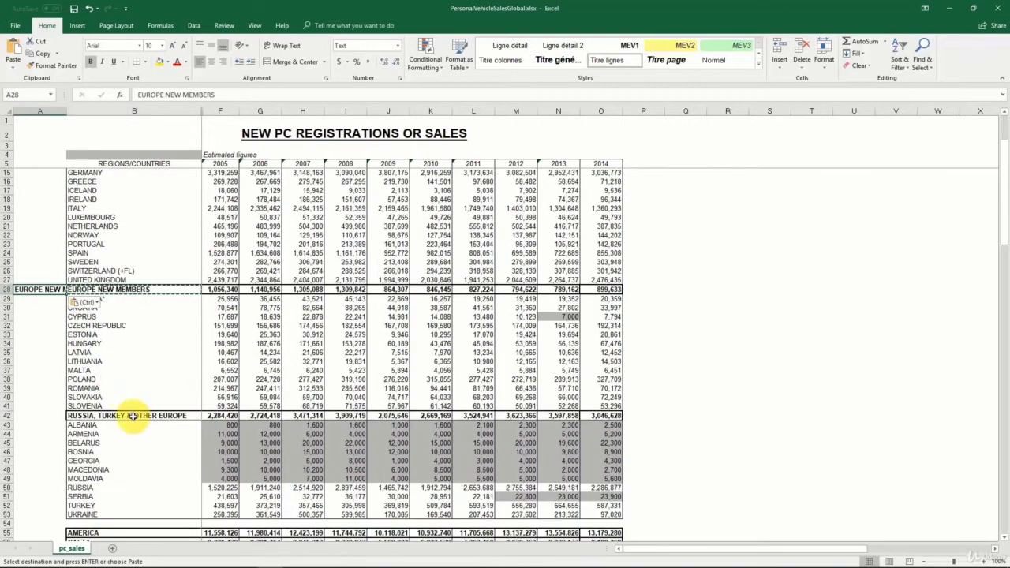
{"action": "left_click", "coordinate": [132, 416]}
{"action": "key", "text": "ctrl+c"}
{"action": "left_click", "coordinate": [49, 416]}
{"action": "key", "text": "ctrl+v"}
{"action": "scroll", "coordinate": [119, 395], "scroll_direction": "down", "scroll_amount": 5}
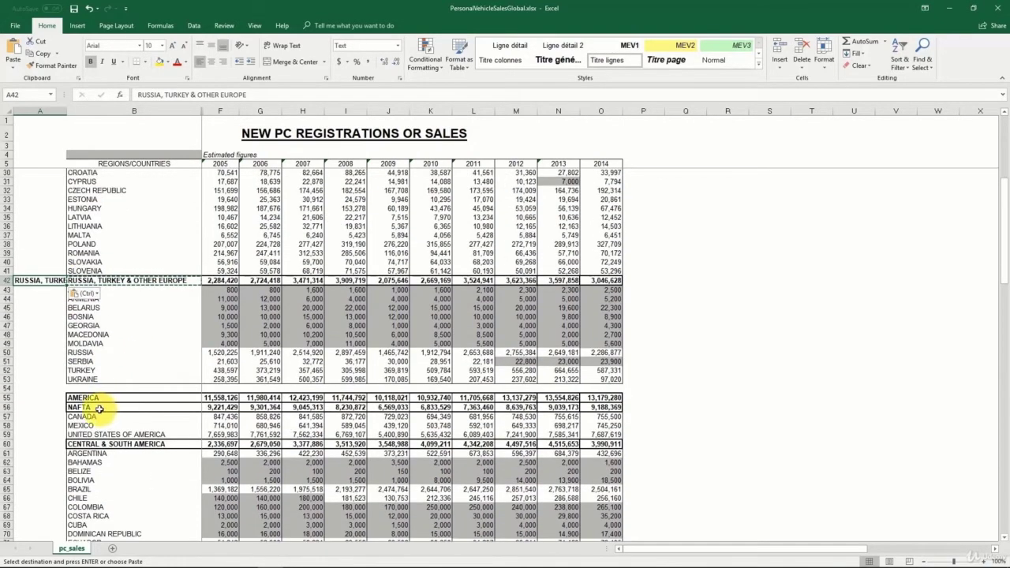
{"action": "left_click", "coordinate": [98, 409]}
{"action": "key", "text": "ctrl+c"}
{"action": "left_click", "coordinate": [49, 407]}
{"action": "key", "text": "ctrl+v"}
{"action": "left_click", "coordinate": [90, 444]}
{"action": "key", "text": "ctrl+c"}
{"action": "left_click", "coordinate": [47, 444]}
{"action": "key", "text": "ctrl+v"}
- Copy ASIA/OCEANIA/MIDDLE EAST and AFRICA into A88 and A135, then scroll back up
{"action": "scroll", "coordinate": [123, 417], "scroll_direction": "down", "scroll_amount": 6}
{"action": "scroll", "coordinate": [124, 415], "scroll_direction": "down", "scroll_amount": 6}
{"action": "left_click", "coordinate": [103, 369]}
{"action": "key", "text": "ctrl+c"}
{"action": "left_click", "coordinate": [44, 369]}
{"action": "key", "text": "ctrl+v"}
{"action": "scroll", "coordinate": [112, 387], "scroll_direction": "down", "scroll_amount": 6}
{"action": "scroll", "coordinate": [113, 387], "scroll_direction": "down", "scroll_amount": 7}
{"action": "scroll", "coordinate": [94, 363], "scroll_direction": "down", "scroll_amount": 4}
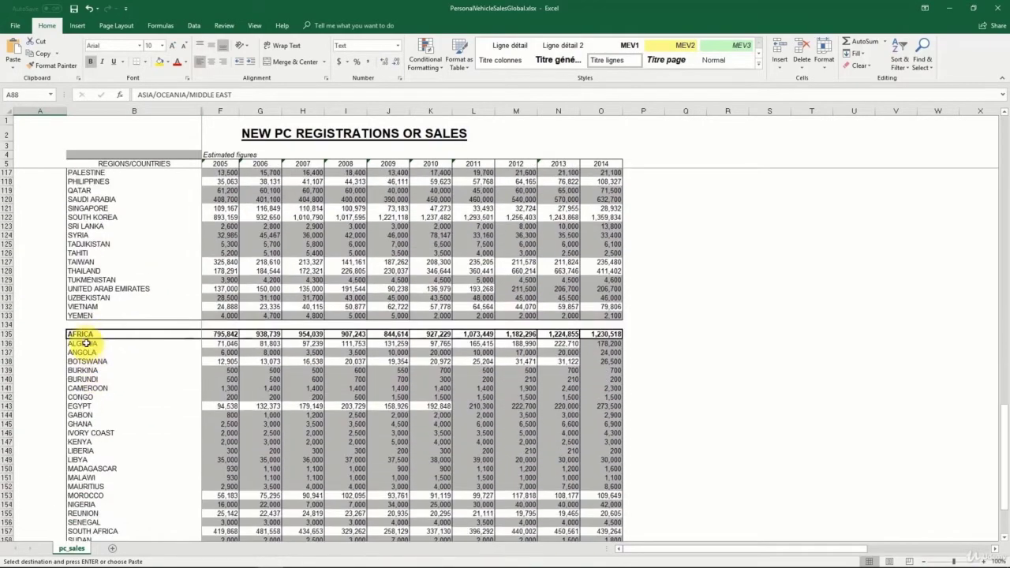
{"action": "left_click", "coordinate": [84, 334]}
{"action": "key", "text": "ctrl+c"}
{"action": "key", "text": "ctrl+v"}
{"action": "scroll", "coordinate": [147, 342], "scroll_direction": "down", "scroll_amount": 4}
{"action": "scroll", "coordinate": [119, 363], "scroll_direction": "down", "scroll_amount": 2}
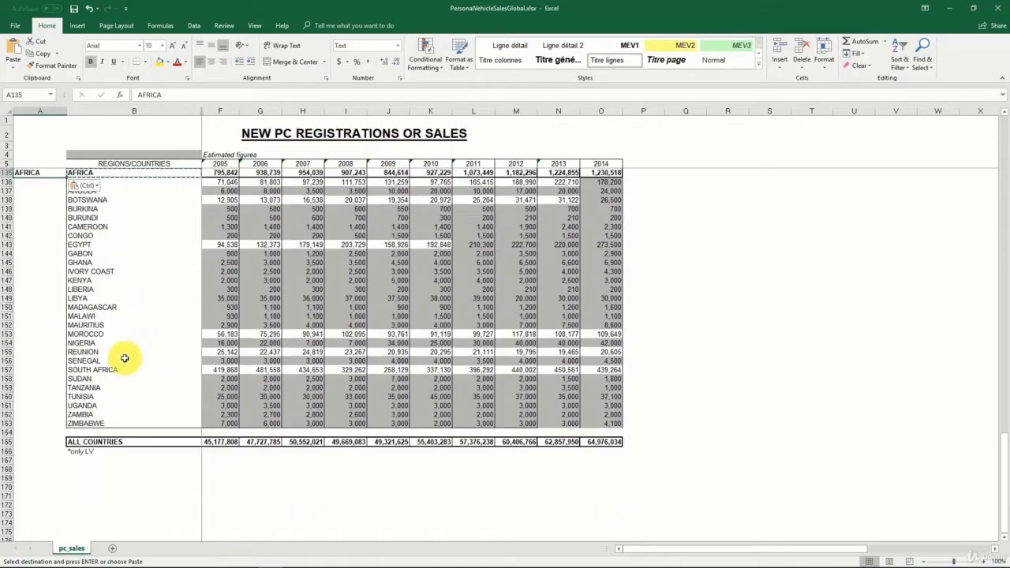
{"action": "scroll", "coordinate": [140, 361], "scroll_direction": "up", "scroll_amount": 8}
{"action": "scroll", "coordinate": [140, 361], "scroll_direction": "up", "scroll_amount": 14}
{"action": "scroll", "coordinate": [142, 357], "scroll_direction": "up", "scroll_amount": 7}
{"action": "scroll", "coordinate": [144, 355], "scroll_direction": "up", "scroll_amount": 14}
- Select the region range A7:A164, undoing two accidental EUROPE fill-downs
{"action": "left_click", "coordinate": [41, 180]}
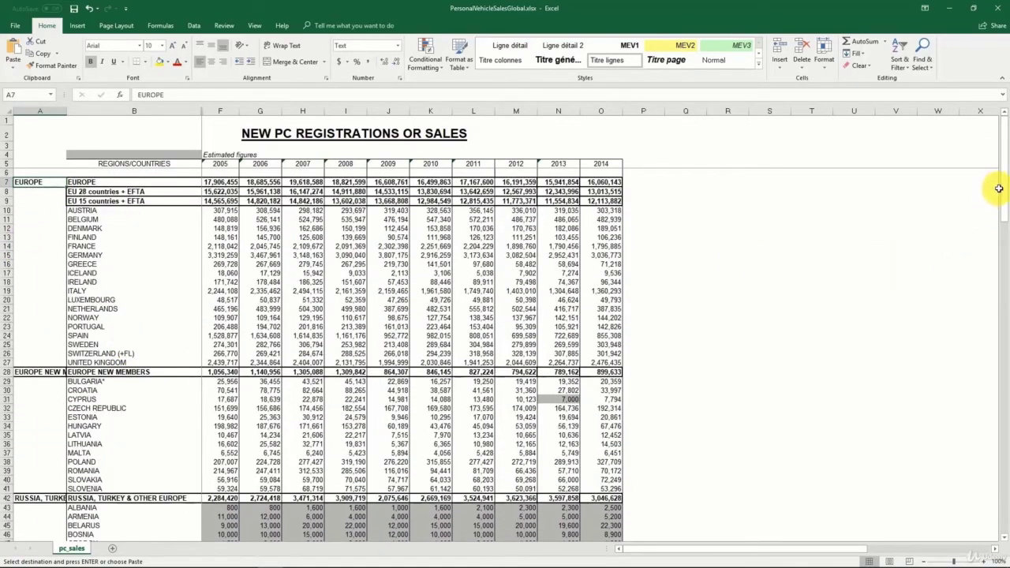
{"action": "left_click_drag", "start_coordinate": [1003, 190], "coordinate": [1005, 521]}
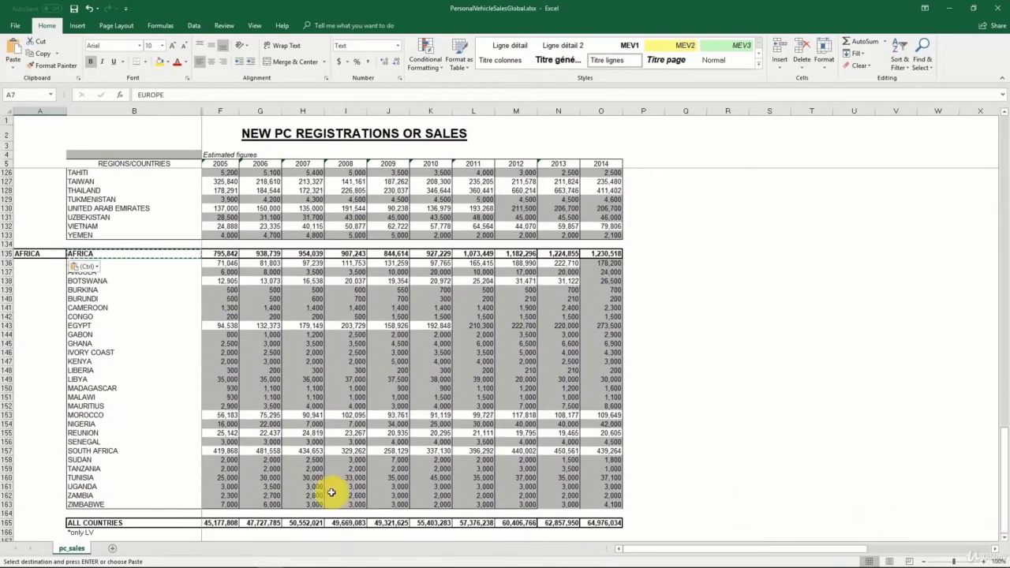
{"action": "left_click", "coordinate": [47, 510], "text": "shift"}
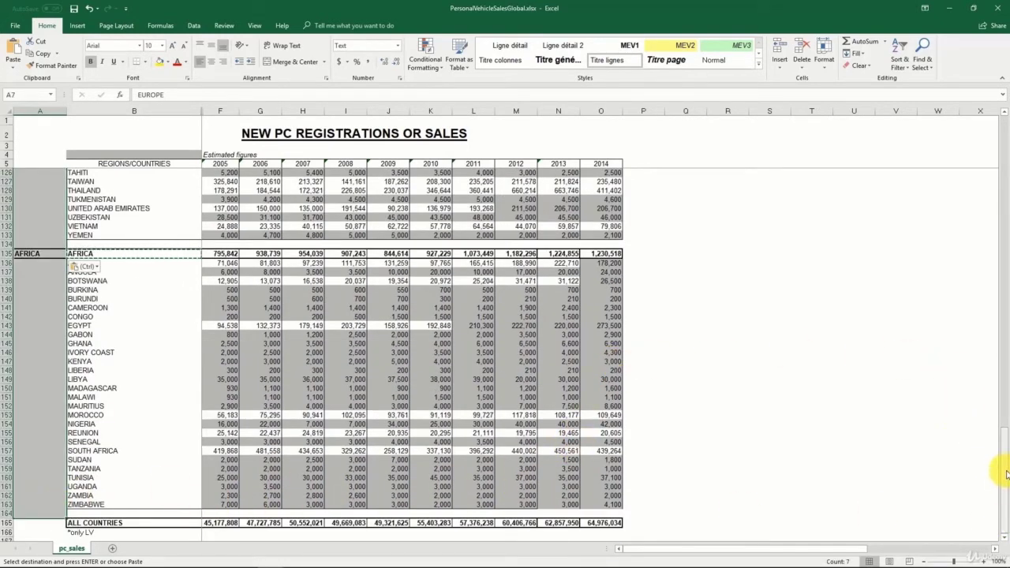
{"action": "scroll", "coordinate": [920, 164], "scroll_direction": "up", "scroll_amount": 20}
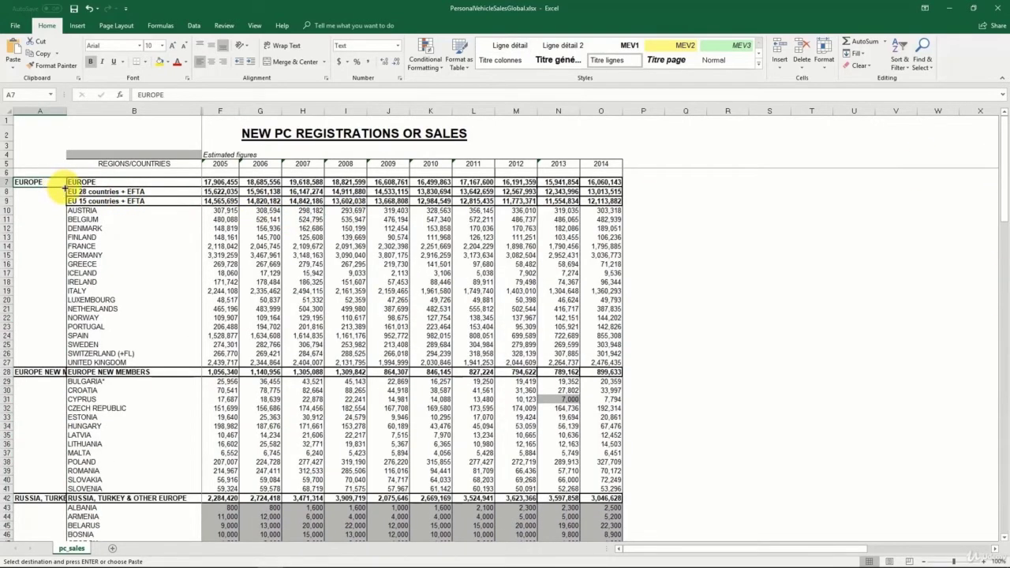
{"action": "double_click", "coordinate": [63, 187]}
{"action": "key", "text": "ctrl+z"}
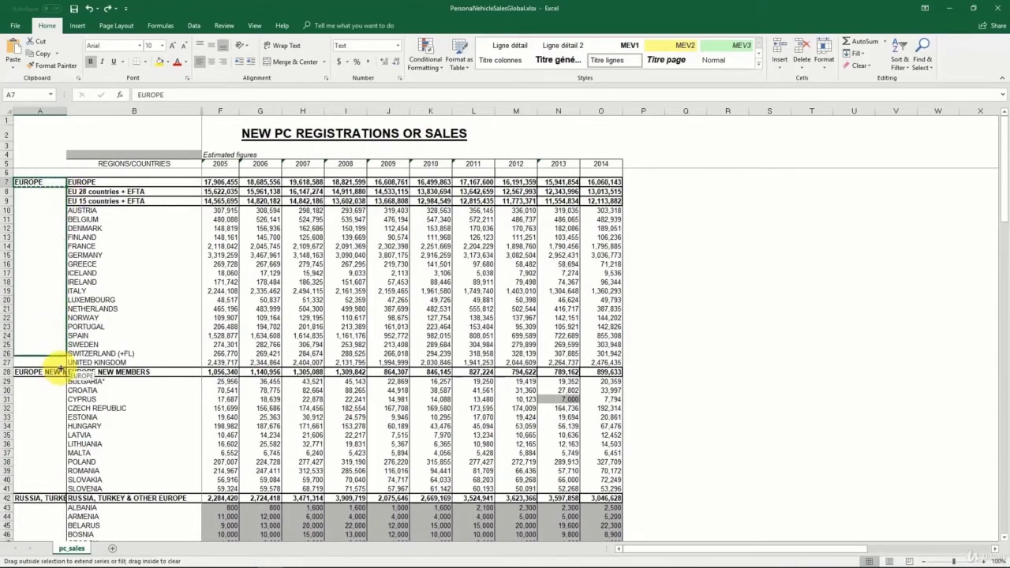
{"action": "left_click_drag", "start_coordinate": [62, 190], "coordinate": [57, 363]}
{"action": "key", "text": "ctrl+z"}
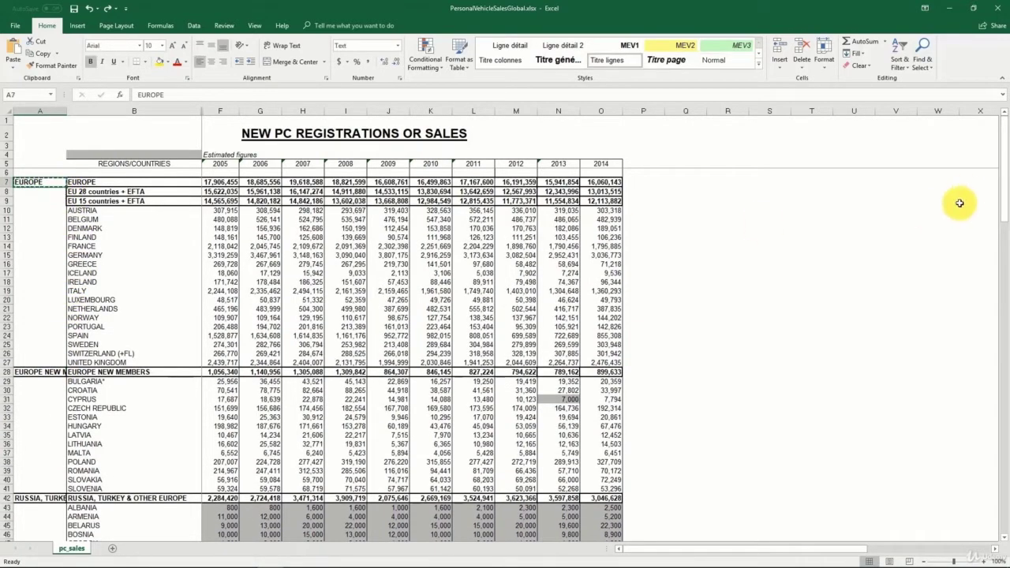
{"action": "left_click_drag", "start_coordinate": [1004, 171], "coordinate": [1004, 513]}
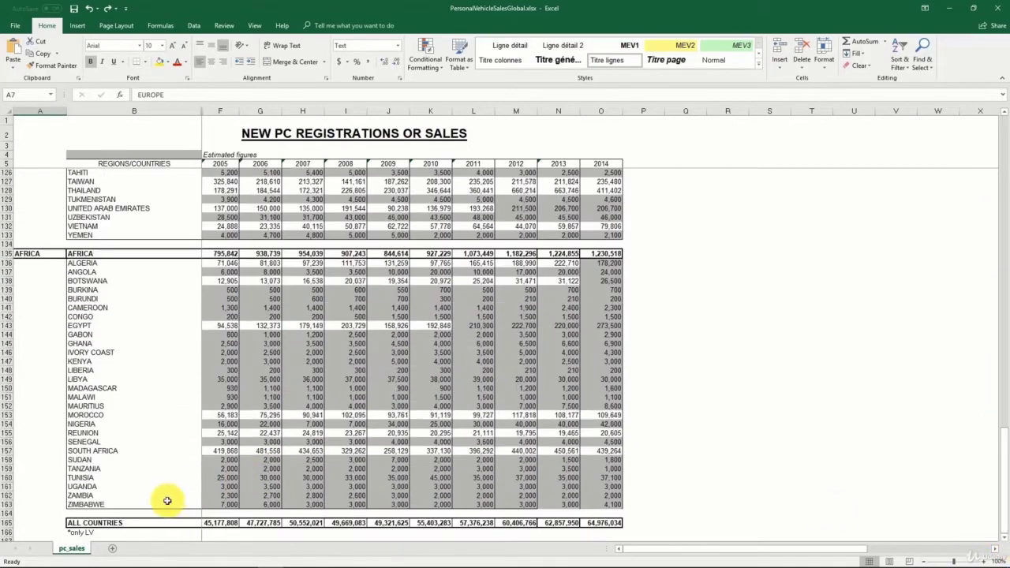
{"action": "left_click", "coordinate": [39, 505], "text": "shift"}
{"action": "left_click_drag", "start_coordinate": [1005, 434], "coordinate": [1004, 120]}
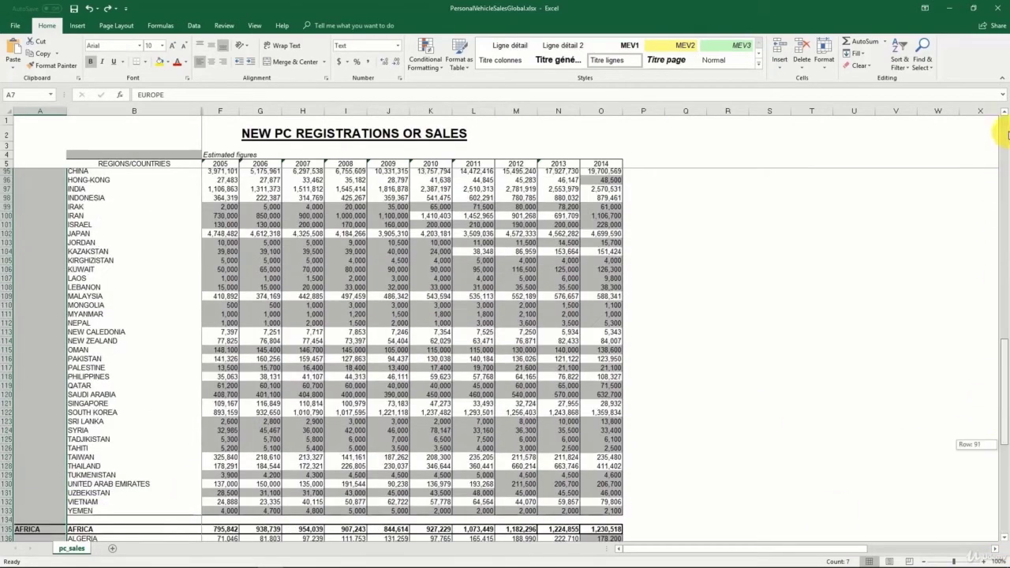
- Fill every blank region cell with =A7 using Go To Special > Blanks
{"action": "key", "text": "F5"}
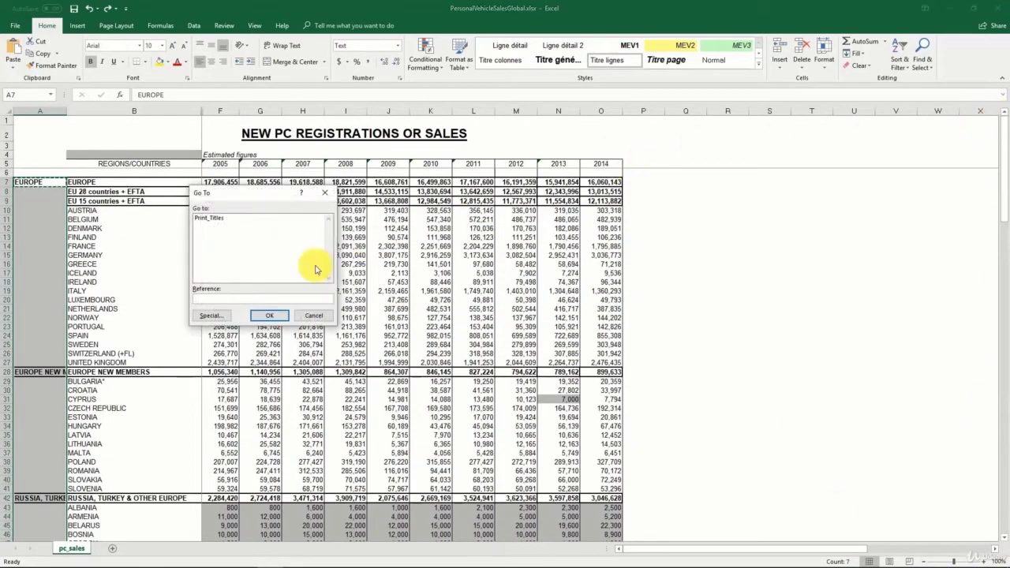
{"action": "left_click", "coordinate": [210, 317]}
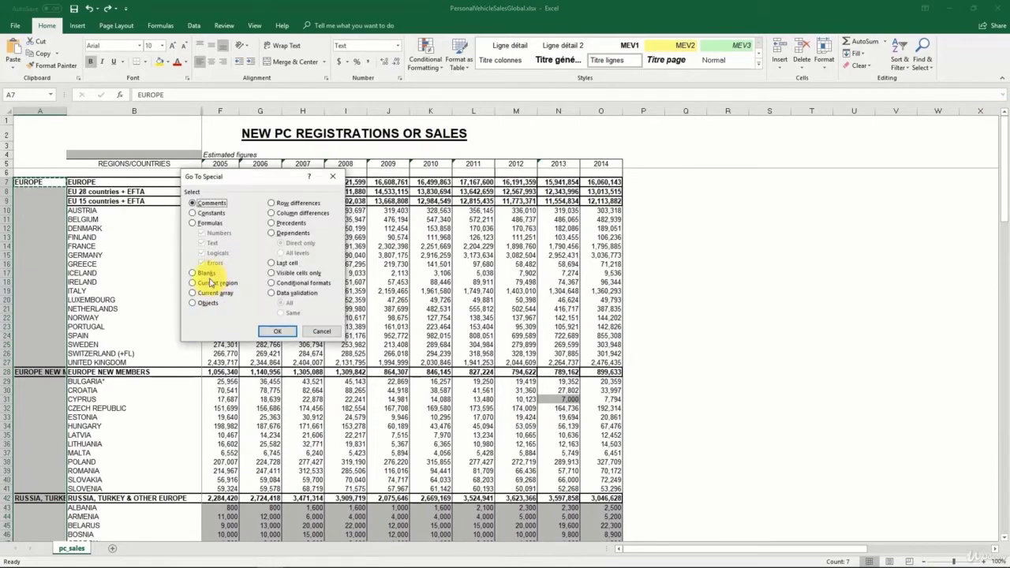
{"action": "left_click", "coordinate": [283, 334]}
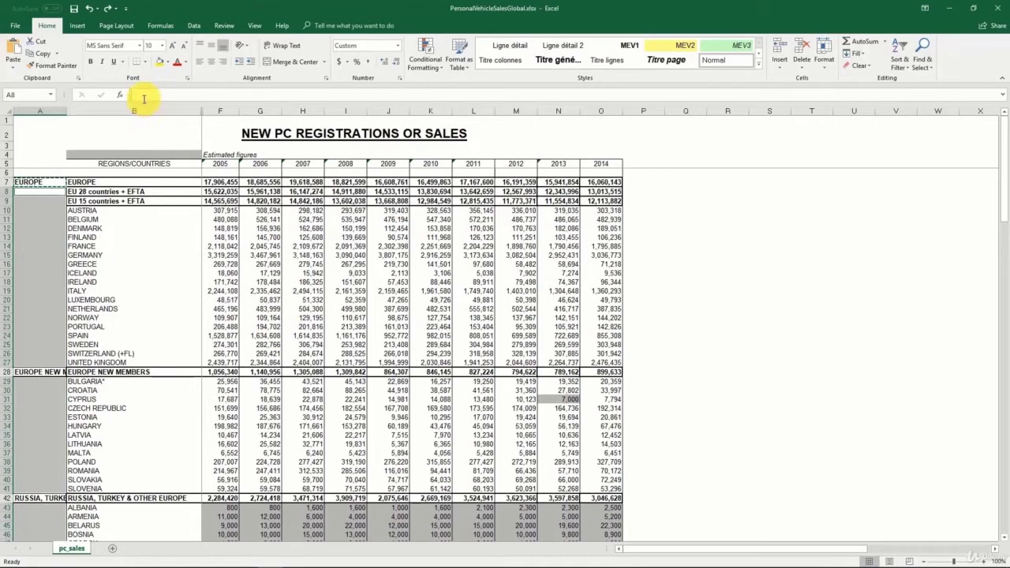
{"action": "type", "text": "=A7"}
{"action": "key", "text": "ctrl+Return"}
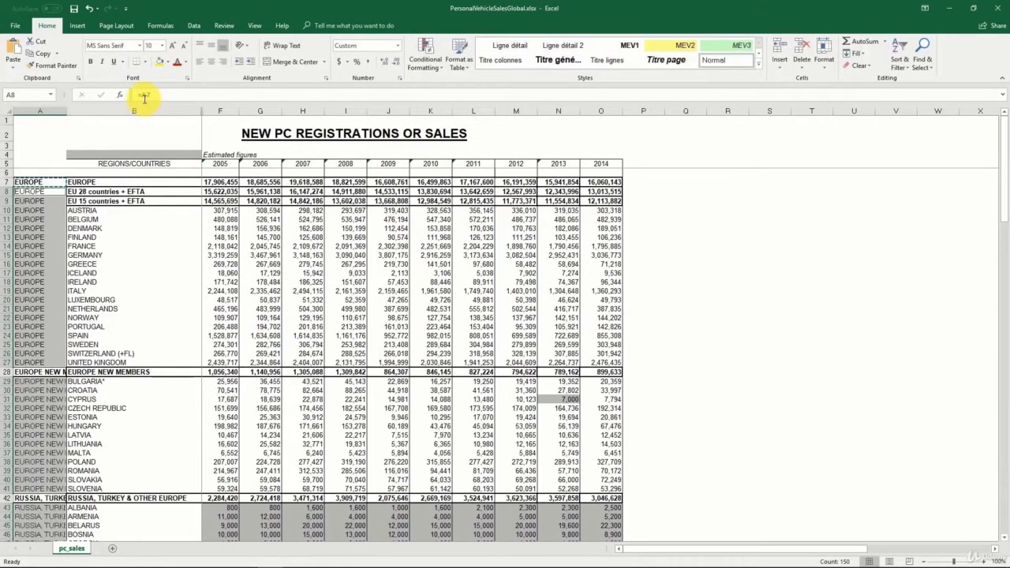
- Scroll through column A to check that region names filled correctly
{"action": "left_click", "coordinate": [50, 202]}
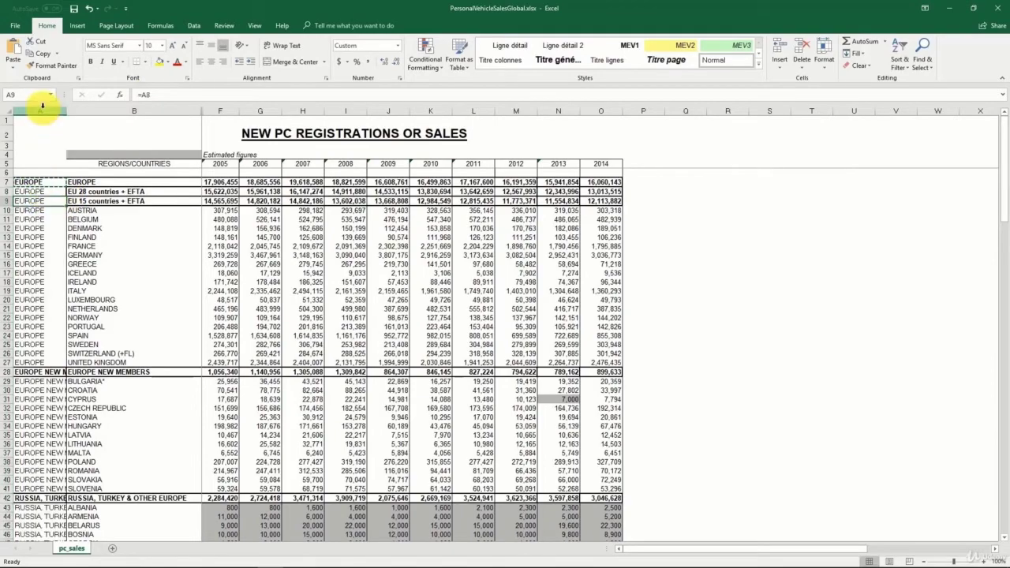
{"action": "scroll", "coordinate": [131, 295], "scroll_direction": "down", "scroll_amount": 6}
{"action": "scroll", "coordinate": [129, 295], "scroll_direction": "down", "scroll_amount": 4}
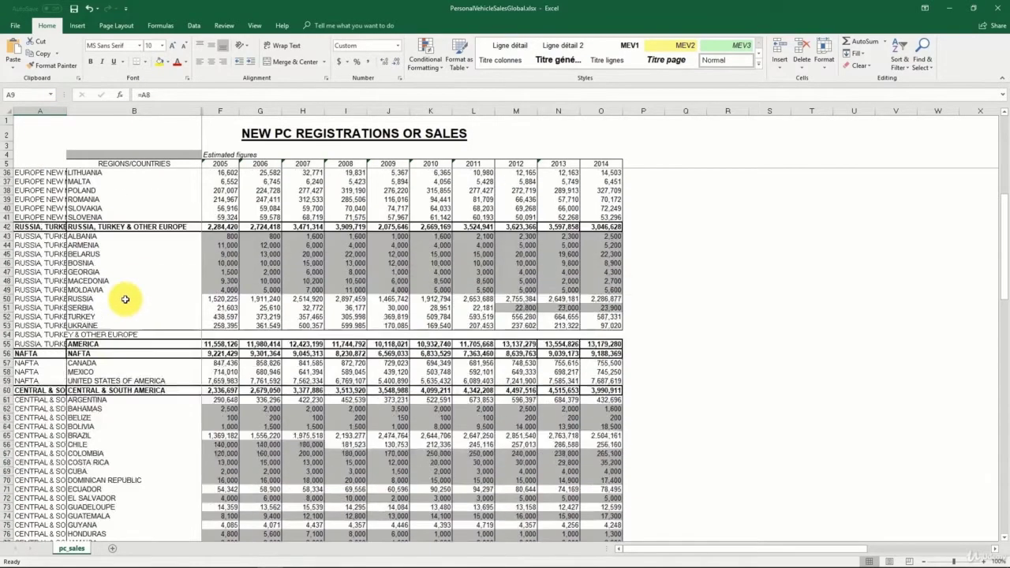
{"action": "scroll", "coordinate": [87, 306], "scroll_direction": "up", "scroll_amount": 6}
{"action": "scroll", "coordinate": [86, 307], "scroll_direction": "down", "scroll_amount": 6}
{"action": "scroll", "coordinate": [89, 305], "scroll_direction": "down", "scroll_amount": 2}
{"action": "scroll", "coordinate": [91, 304], "scroll_direction": "down", "scroll_amount": 6}
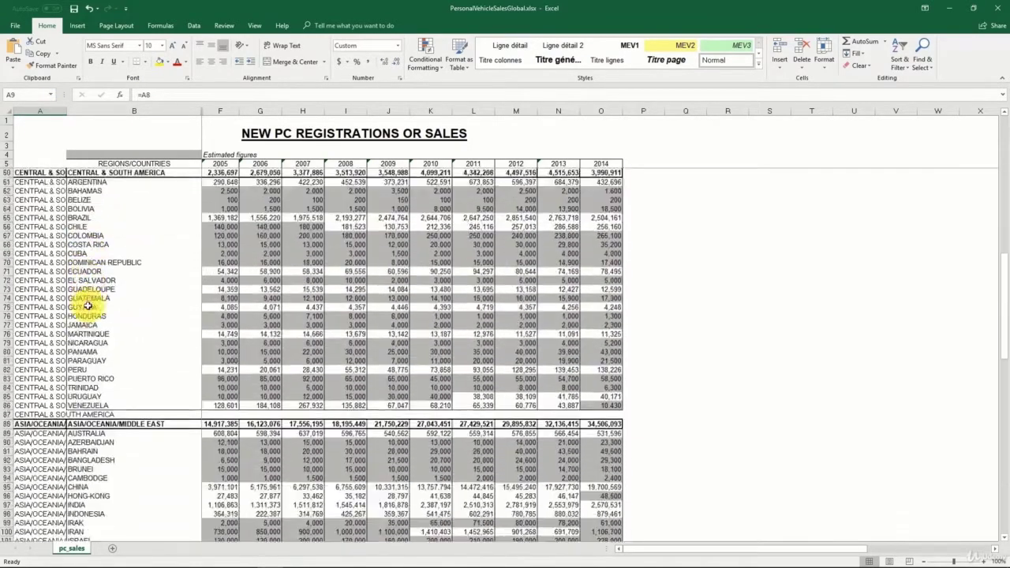
{"action": "scroll", "coordinate": [93, 302], "scroll_direction": "up", "scroll_amount": 2}
{"action": "scroll", "coordinate": [93, 302], "scroll_direction": "up", "scroll_amount": 8}
{"action": "scroll", "coordinate": [93, 300], "scroll_direction": "up", "scroll_amount": 8}
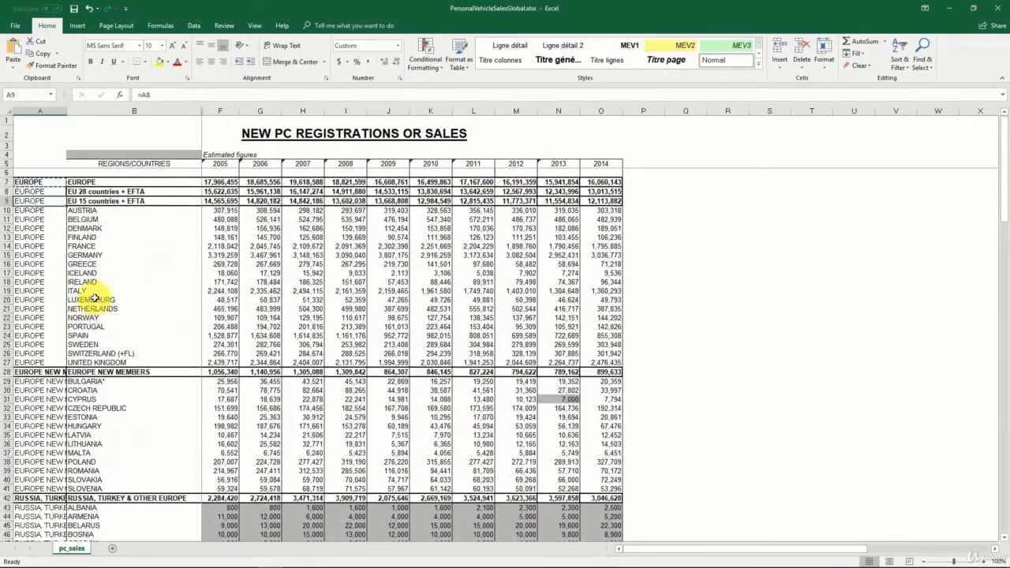
- Copy column A and paste it back as values, checking the AUSTRIA and FRANCE rows
{"action": "left_click", "coordinate": [34, 127]}
{"action": "key", "text": "ctrl+space"}
{"action": "key", "text": "ctrl+c"}
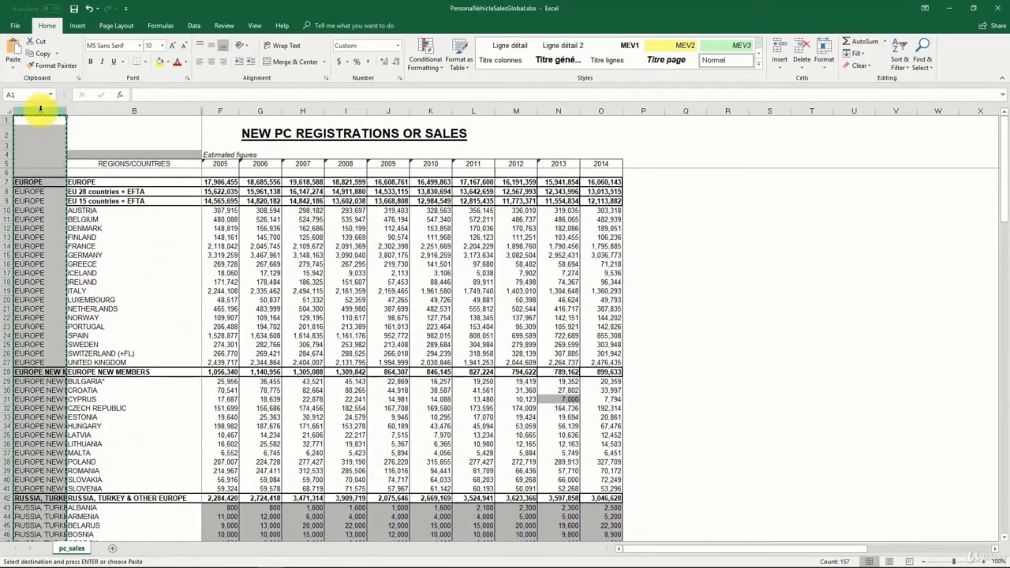
{"action": "right_click", "coordinate": [40, 109]}
{"action": "left_click", "coordinate": [81, 158]}
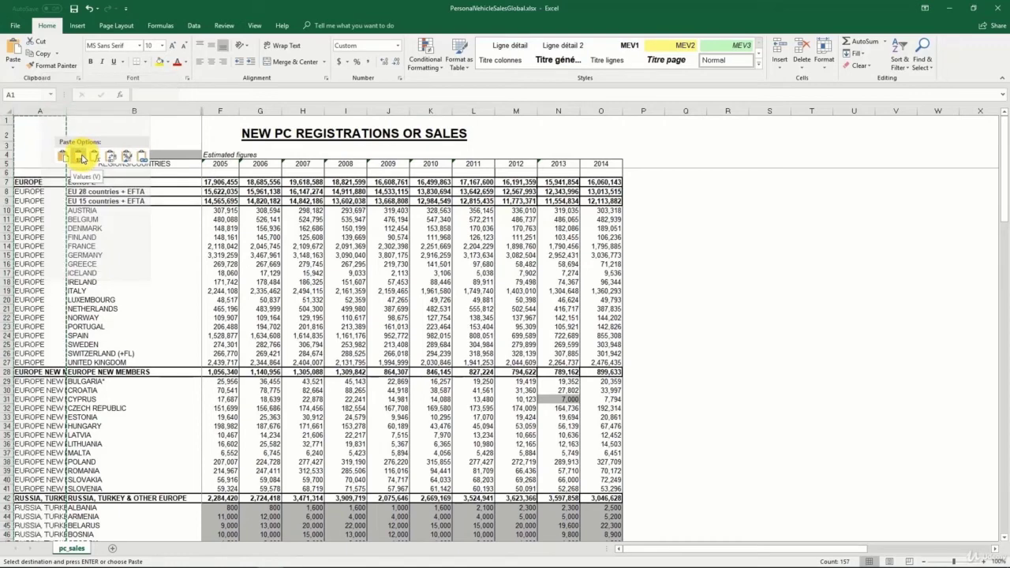
{"action": "left_click", "coordinate": [91, 210]}
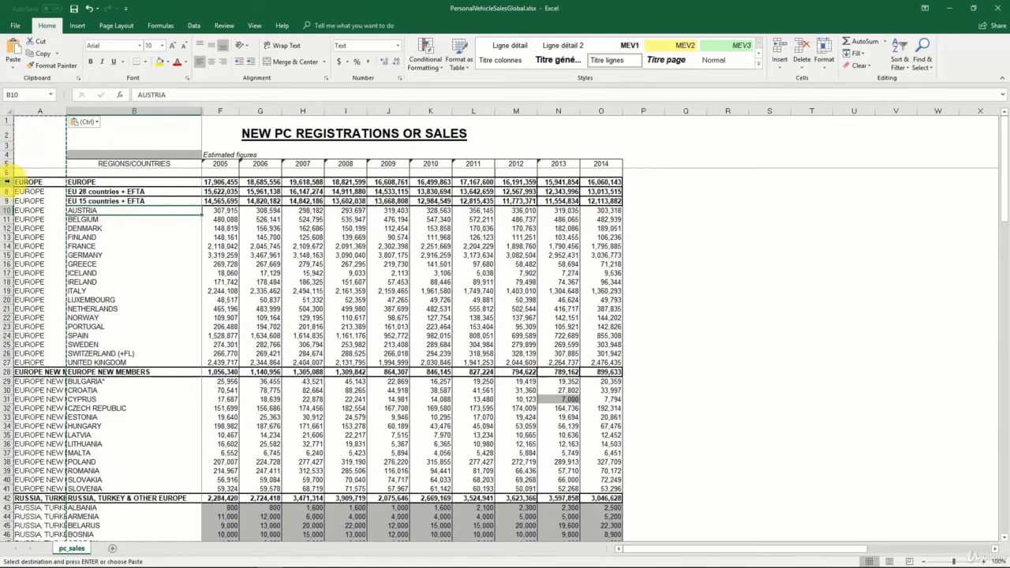
{"action": "left_click", "coordinate": [82, 247]}
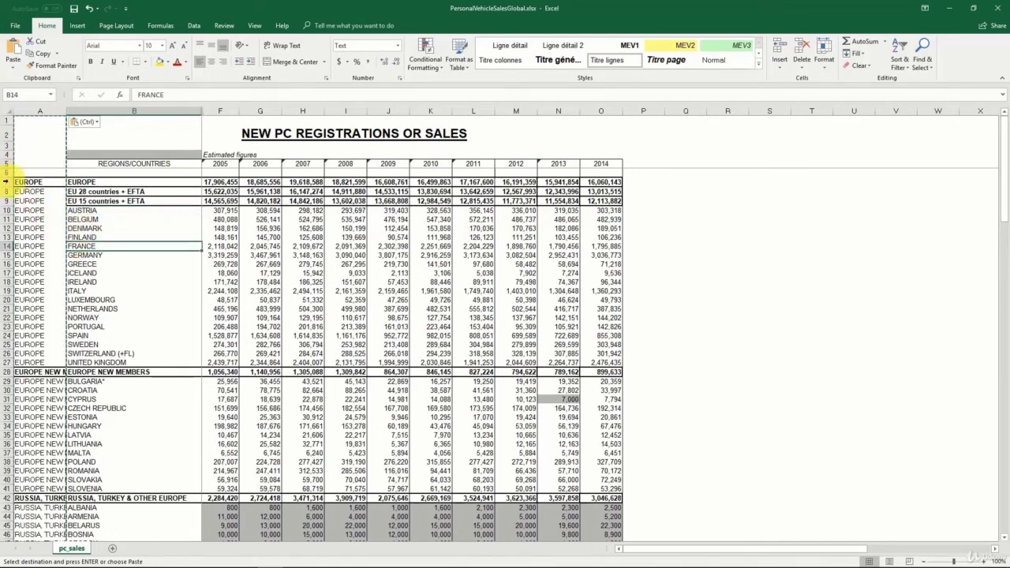
- Delete the Europe subtotal rows: EUROPE, EU 15, EUROPE NEW MEMBERS, RUSSIA, TURKEY & OTHER EUROPE
{"action": "left_click_drag", "start_coordinate": [7, 181], "coordinate": [6, 201]}
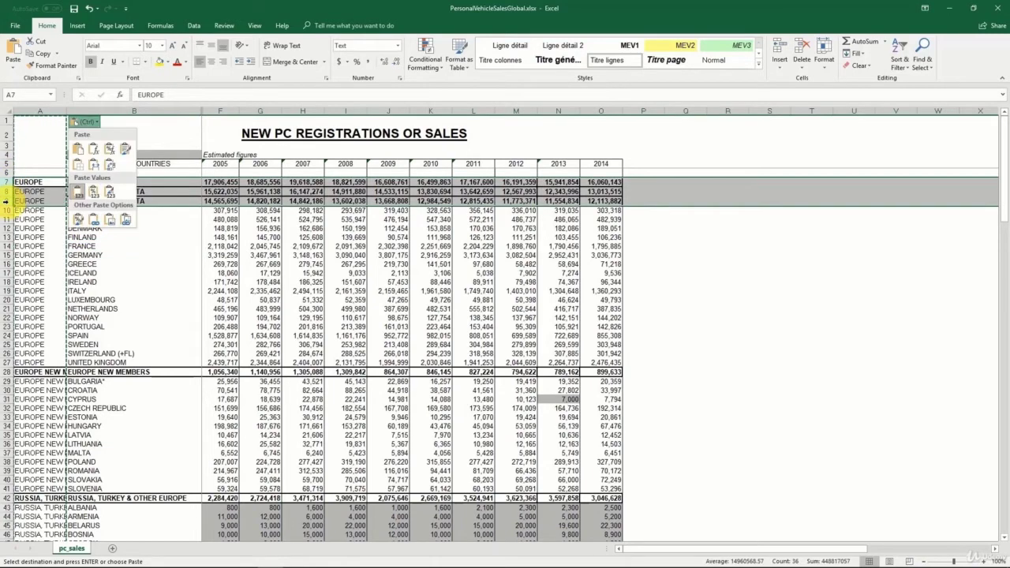
{"action": "left_click", "coordinate": [108, 194]}
{"action": "left_click", "coordinate": [6, 182]}
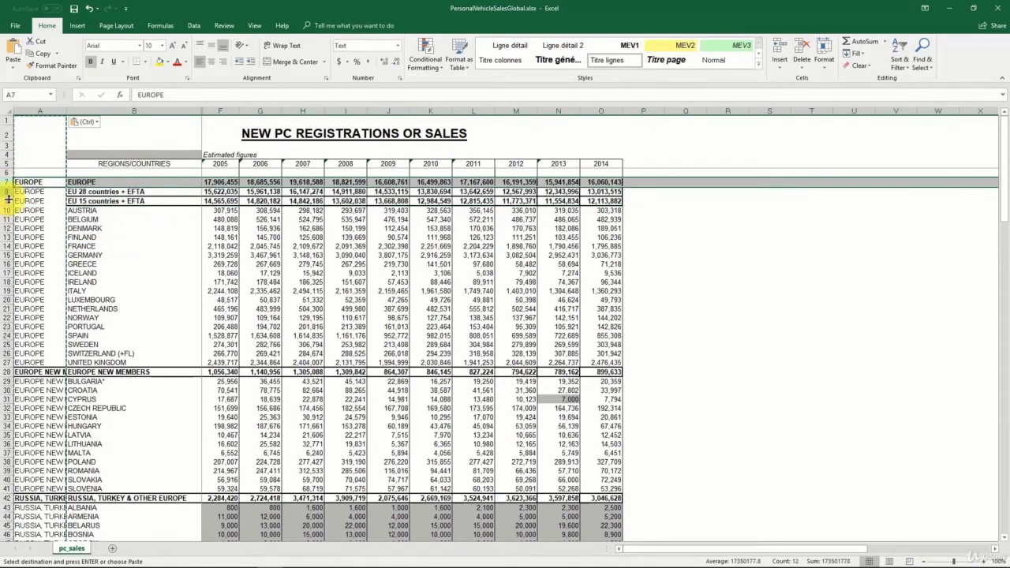
{"action": "left_click", "coordinate": [9, 201], "text": "shift"}
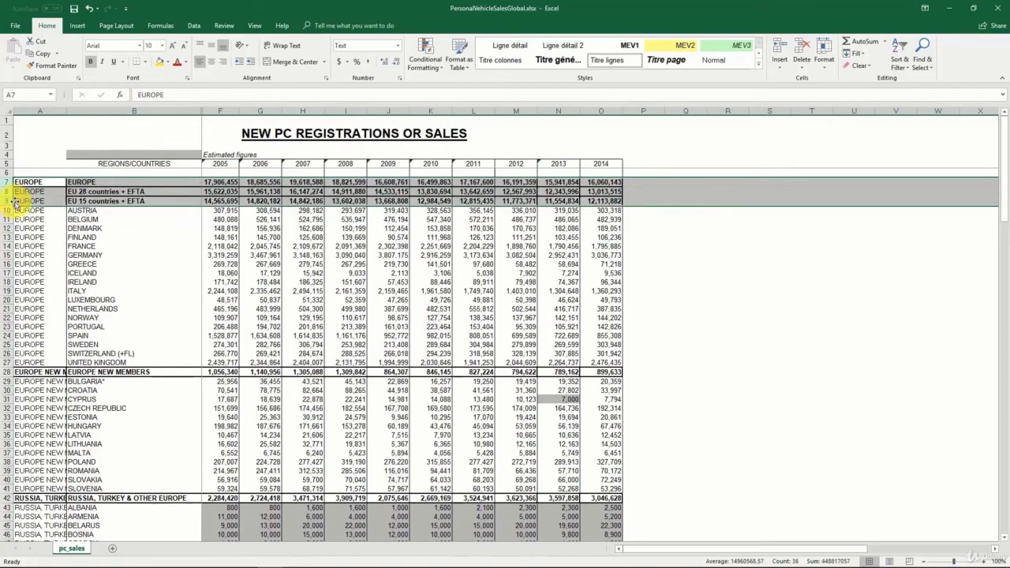
{"action": "key", "text": "ctrl+minus"}
{"action": "left_click", "coordinate": [9, 343]}
{"action": "key", "text": "ctrl+minus"}
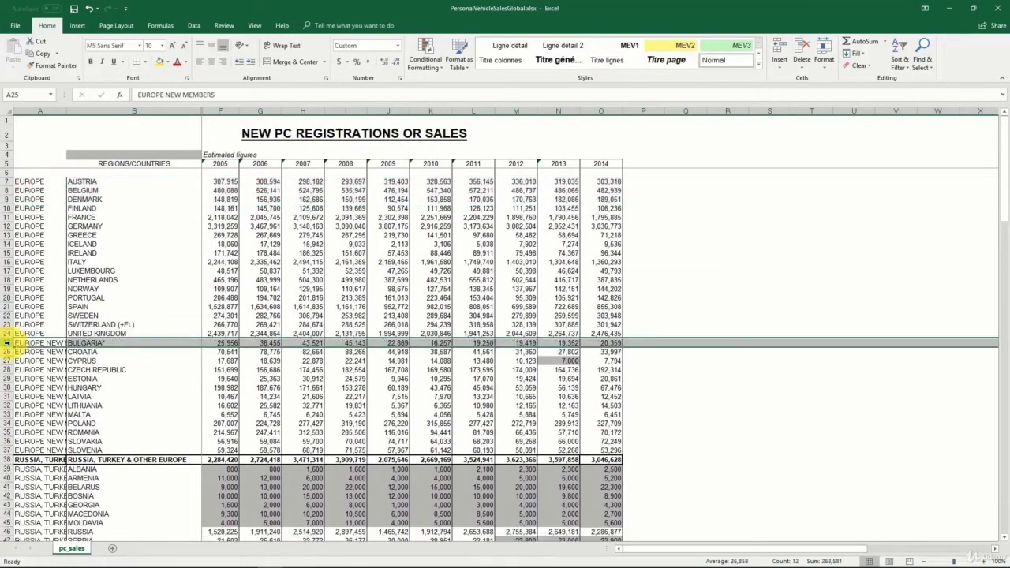
{"action": "scroll", "coordinate": [35, 368], "scroll_direction": "down", "scroll_amount": 3}
{"action": "left_click", "coordinate": [11, 379]}
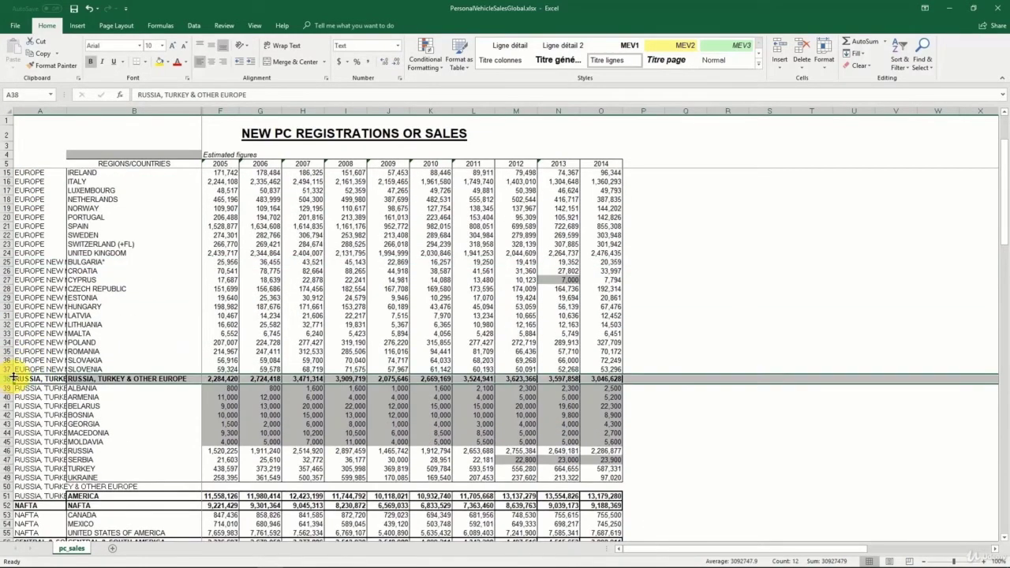
{"action": "key", "text": "ctrl+minus"}
- Delete the AMERICA, NAFTA, CENTRAL & SOUTH AMERICA and next two regional subtotal rows
{"action": "scroll", "coordinate": [29, 371], "scroll_direction": "down", "scroll_amount": 4}
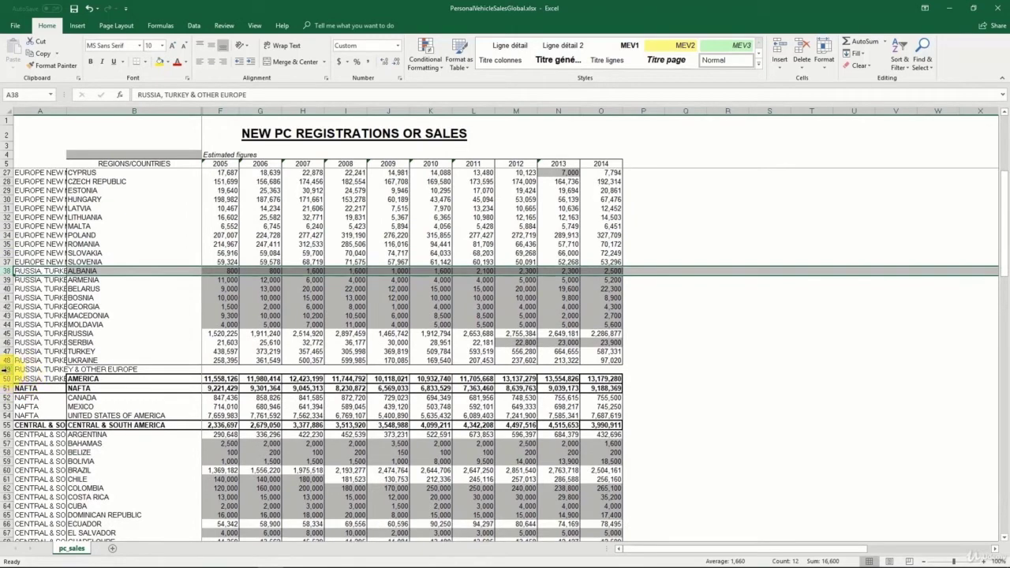
{"action": "left_click_drag", "start_coordinate": [6, 369], "coordinate": [6, 387]}
{"action": "key", "text": "ctrl+minus"}
{"action": "scroll", "coordinate": [7, 390], "scroll_direction": "down", "scroll_amount": 1}
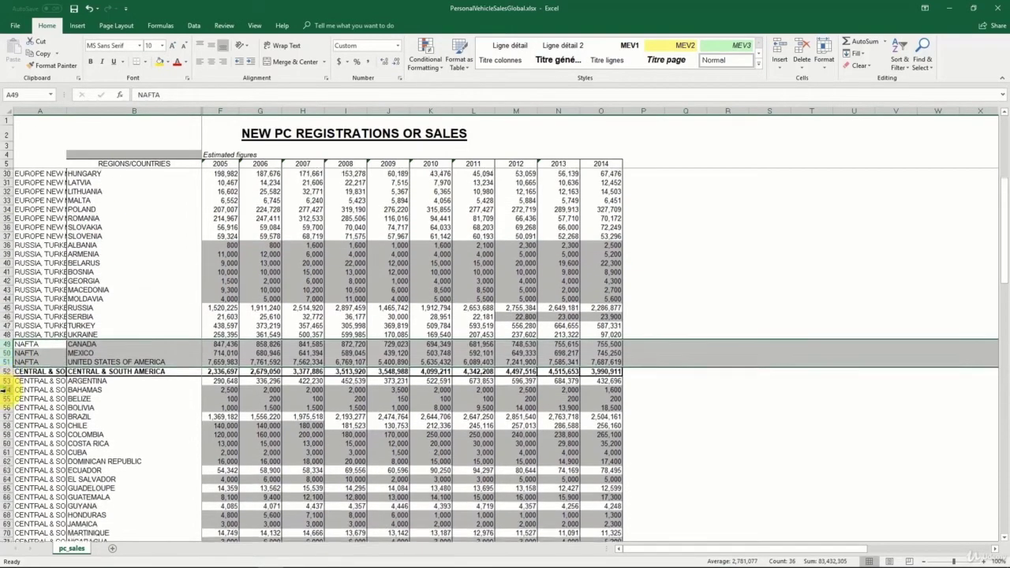
{"action": "left_click", "coordinate": [6, 371]}
{"action": "key", "text": "ctrl+minus"}
{"action": "scroll", "coordinate": [82, 372], "scroll_direction": "down", "scroll_amount": 4}
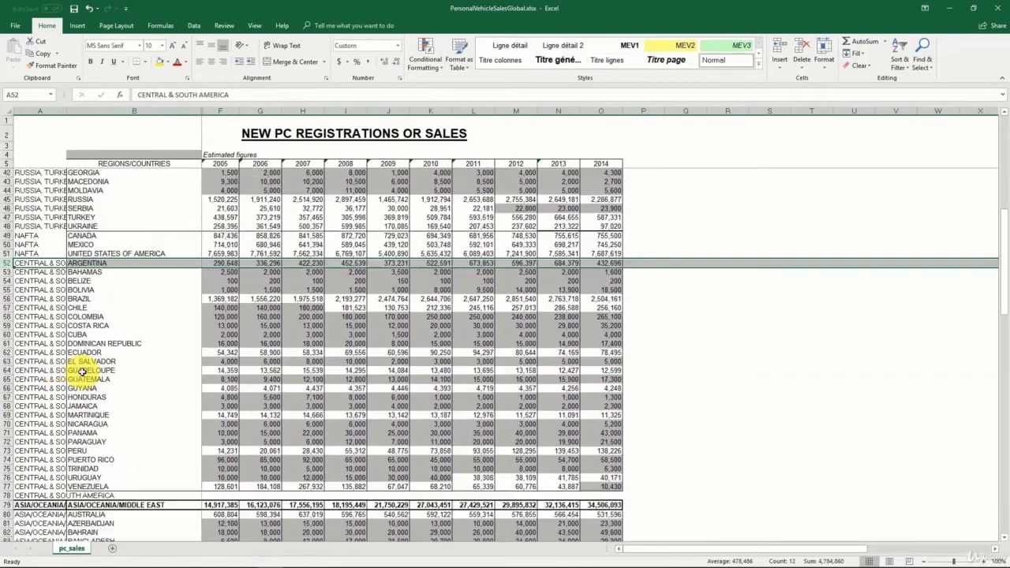
{"action": "scroll", "coordinate": [82, 372], "scroll_direction": "down", "scroll_amount": 4}
{"action": "left_click_drag", "start_coordinate": [7, 388], "coordinate": [6, 397]}
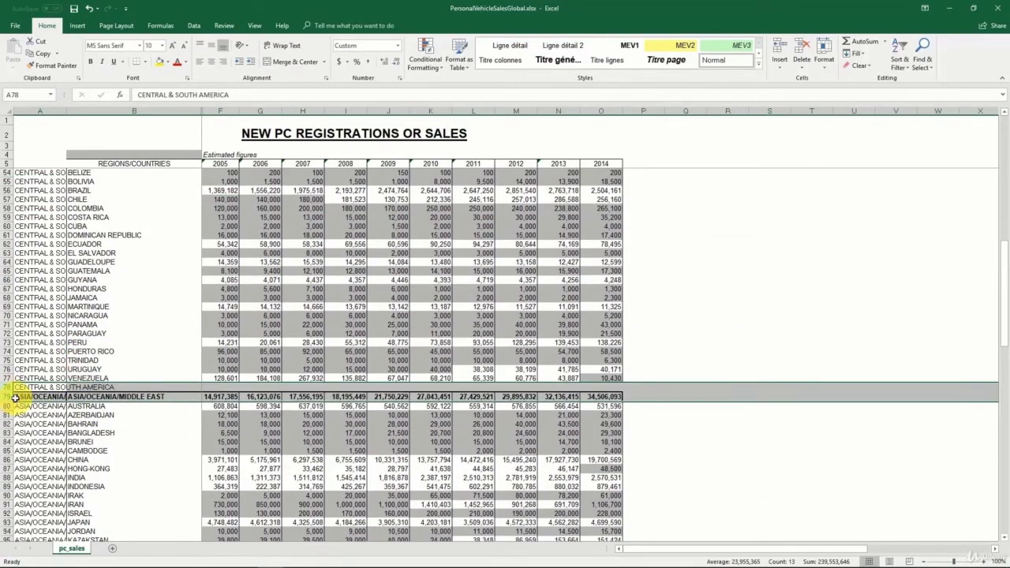
{"action": "key", "text": "ctrl+minus"}
- Delete the Asia label, Africa subtotal, ALL COUNTRIES total and footnote rows
{"action": "scroll", "coordinate": [24, 390], "scroll_direction": "down", "scroll_amount": 11}
{"action": "scroll", "coordinate": [35, 384], "scroll_direction": "down", "scroll_amount": 5}
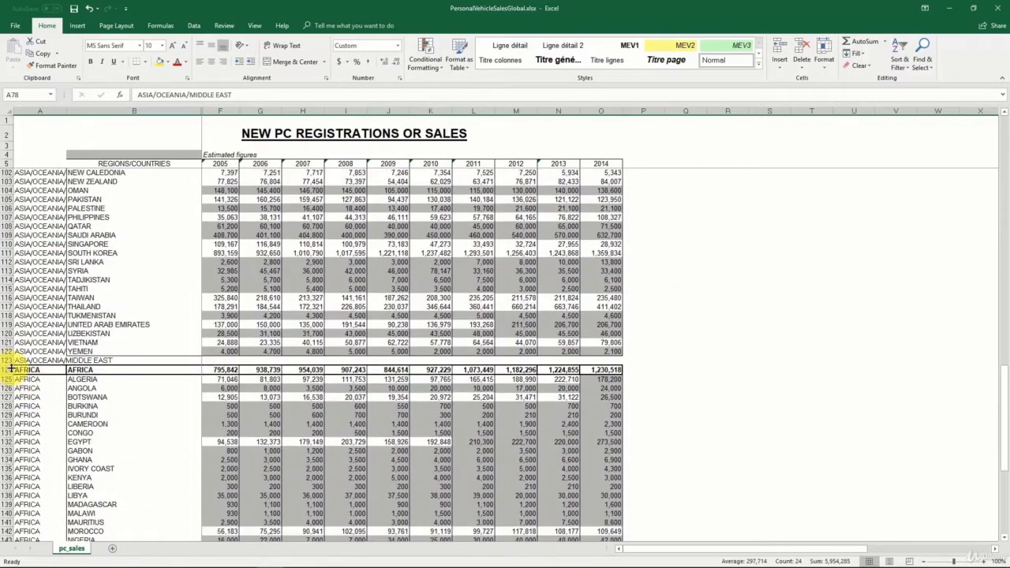
{"action": "left_click_drag", "start_coordinate": [10, 370], "coordinate": [9, 360]}
{"action": "key", "text": "ctrl+minus"}
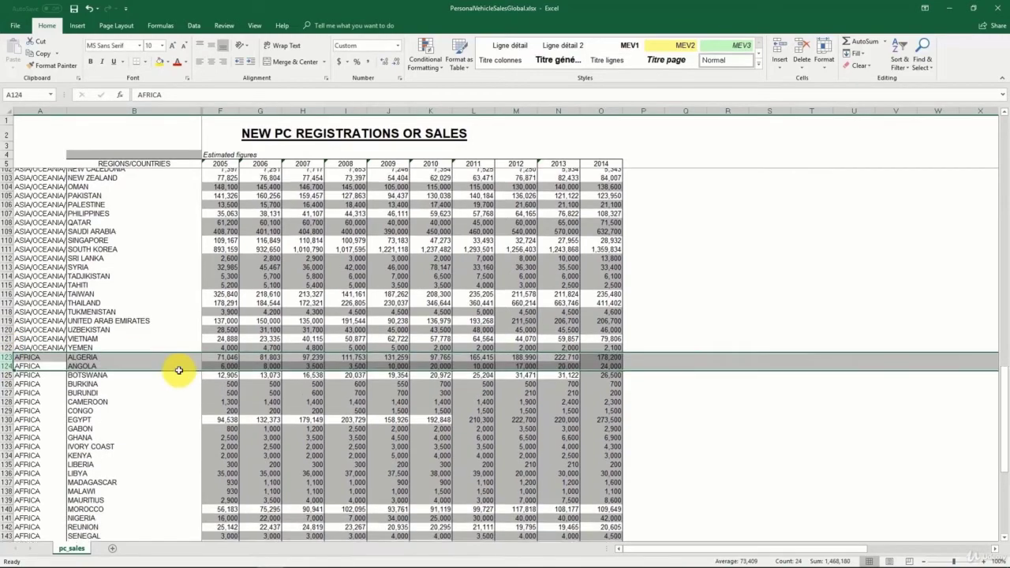
{"action": "scroll", "coordinate": [179, 370], "scroll_direction": "down", "scroll_amount": 8}
{"action": "left_click_drag", "start_coordinate": [9, 397], "coordinate": [9, 421]}
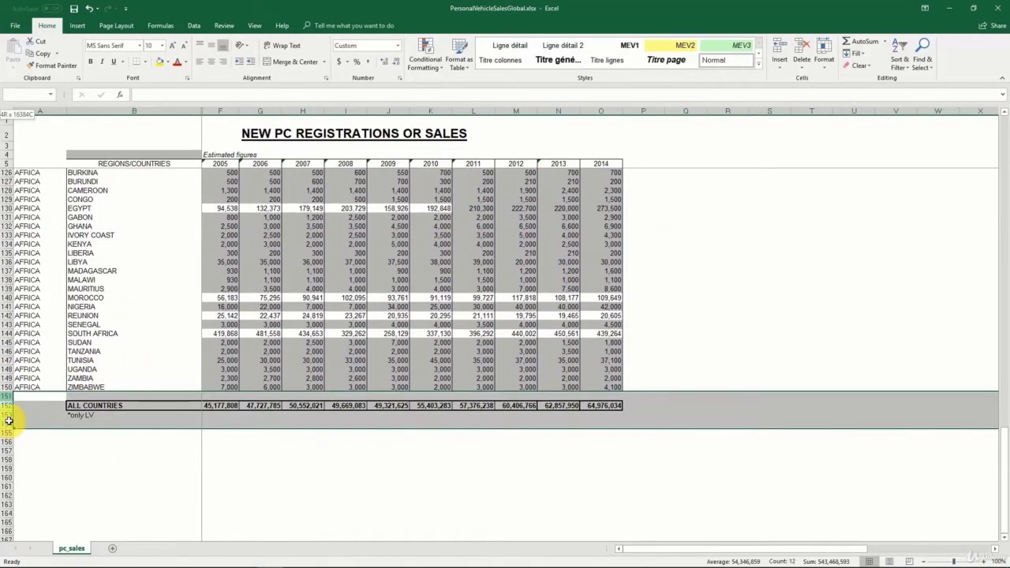
{"action": "key", "text": "ctrl+minus"}
{"action": "scroll", "coordinate": [575, 360], "scroll_direction": "up", "scroll_amount": 10}
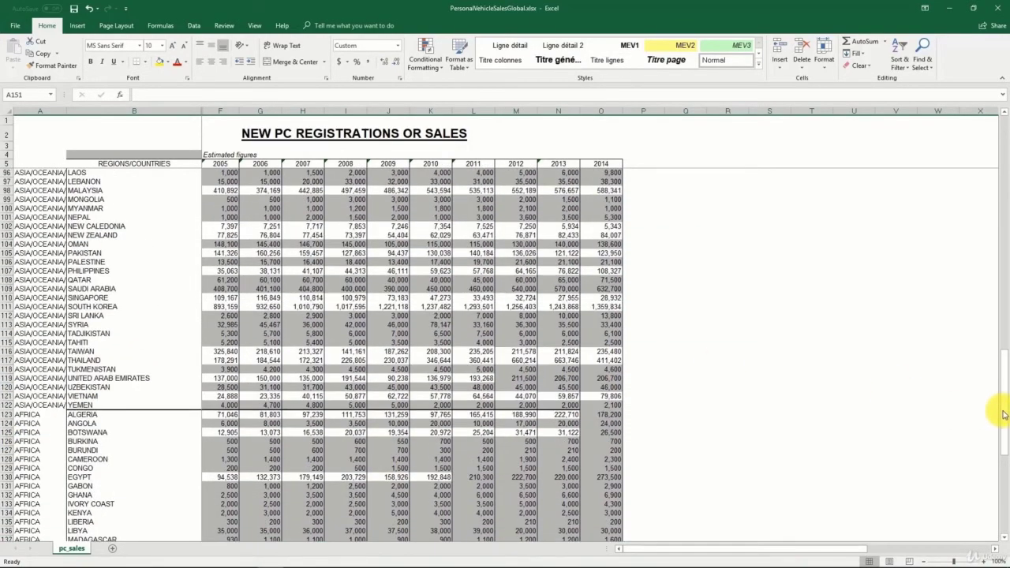
{"action": "left_click_drag", "start_coordinate": [1004, 415], "coordinate": [1005, 131]}
- Head column A as REGIONS in A5 and rename B5 to COUNTRIES
{"action": "left_click", "coordinate": [176, 173]}
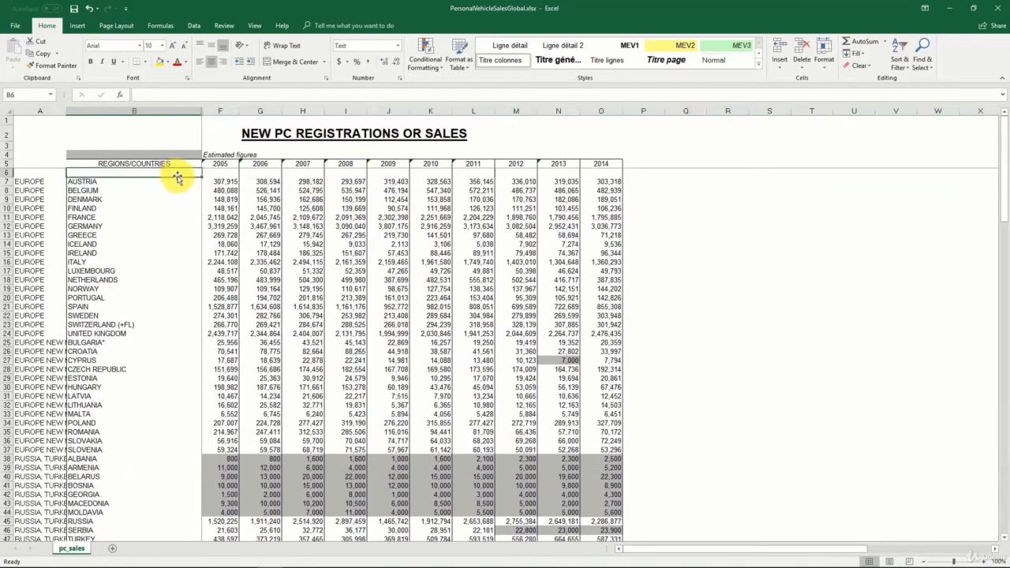
{"action": "left_click", "coordinate": [30, 163]}
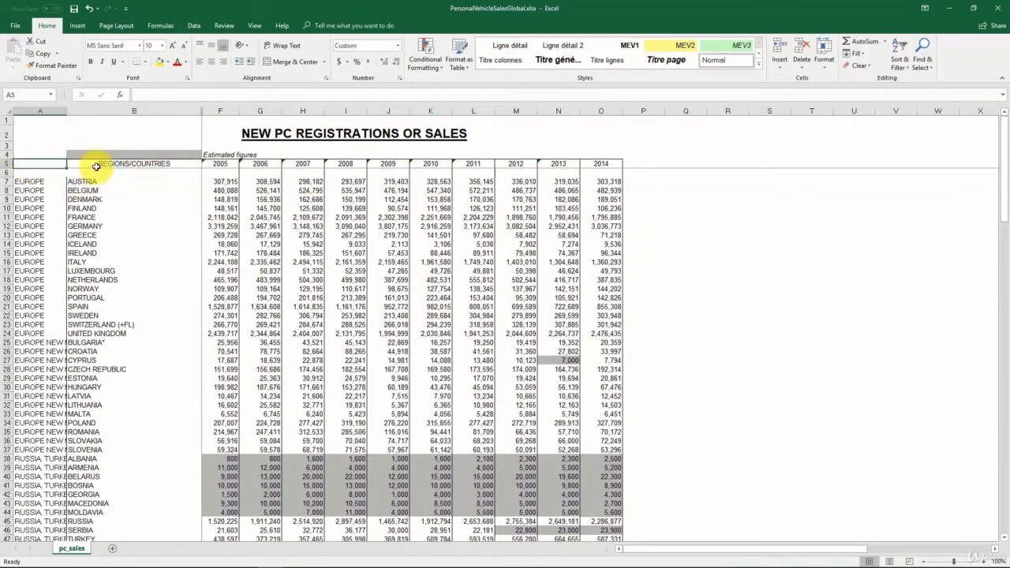
{"action": "type", "text": "REGION"}
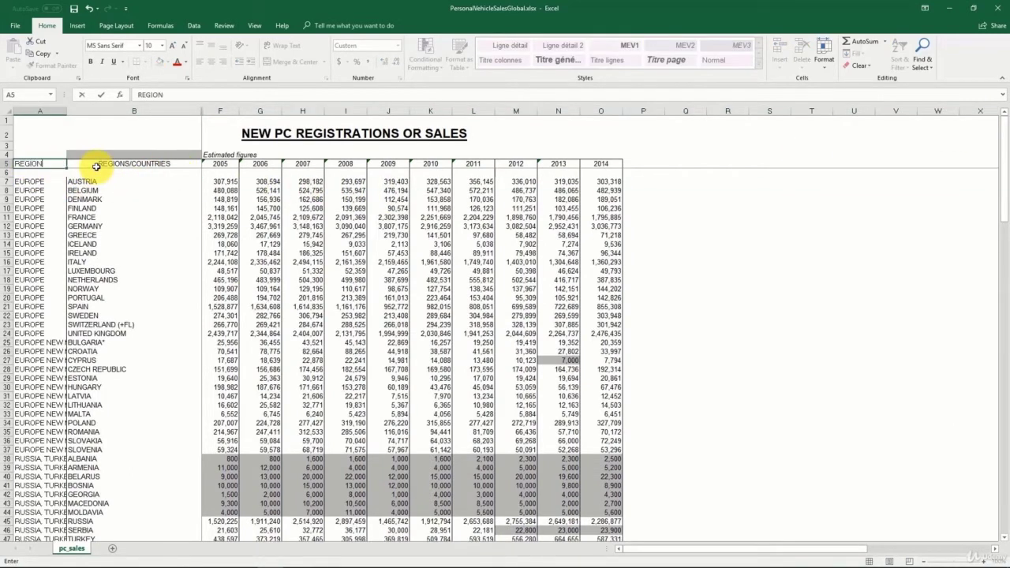
{"action": "type", "text": "S"}
{"action": "key", "text": "Return"}
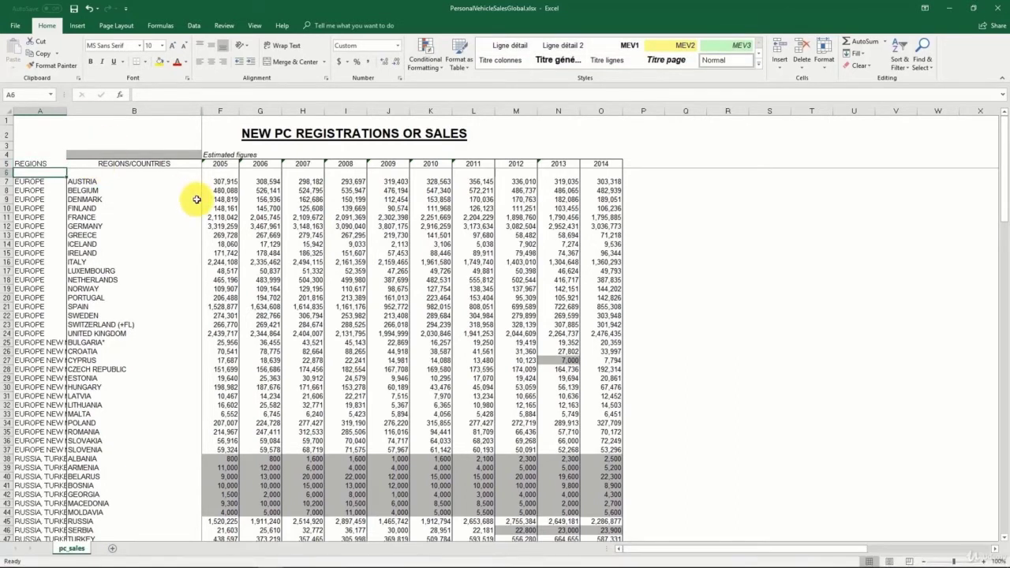
{"action": "left_click", "coordinate": [154, 165]}
{"action": "type", "text": "C"}
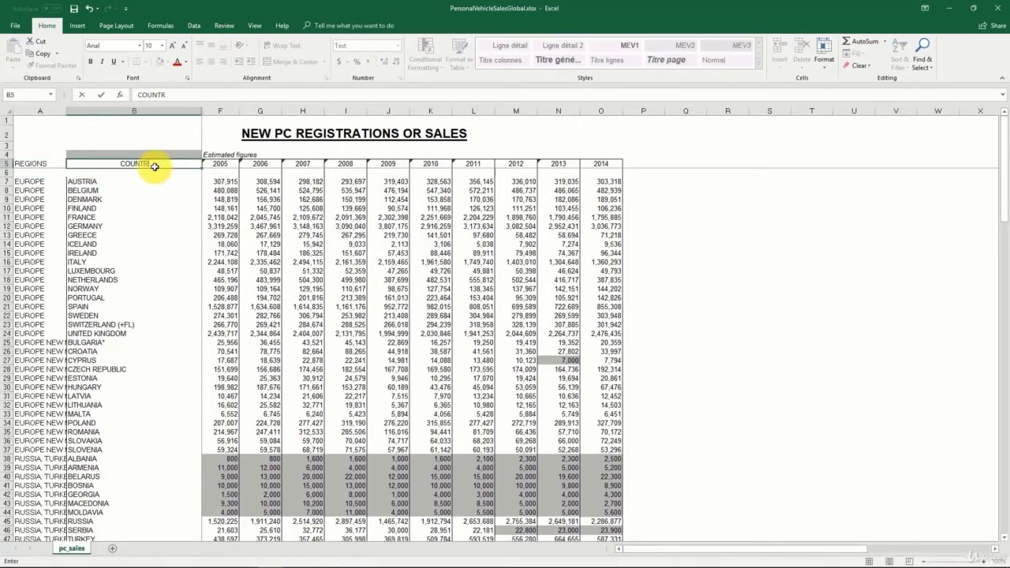
{"action": "left_click", "coordinate": [6, 172]}
- Save the restructured workbook with Ctrl+S
{"action": "scroll", "coordinate": [187, 228], "scroll_direction": "down", "scroll_amount": 1}
{"action": "scroll", "coordinate": [165, 253], "scroll_direction": "up", "scroll_amount": 1}
{"action": "scroll", "coordinate": [131, 203], "scroll_direction": "down", "scroll_amount": 1}
{"action": "scroll", "coordinate": [106, 214], "scroll_direction": "up", "scroll_amount": 1}
{"action": "scroll", "coordinate": [106, 209], "scroll_direction": "up", "scroll_amount": 1}
{"action": "left_click", "coordinate": [172, 216]}
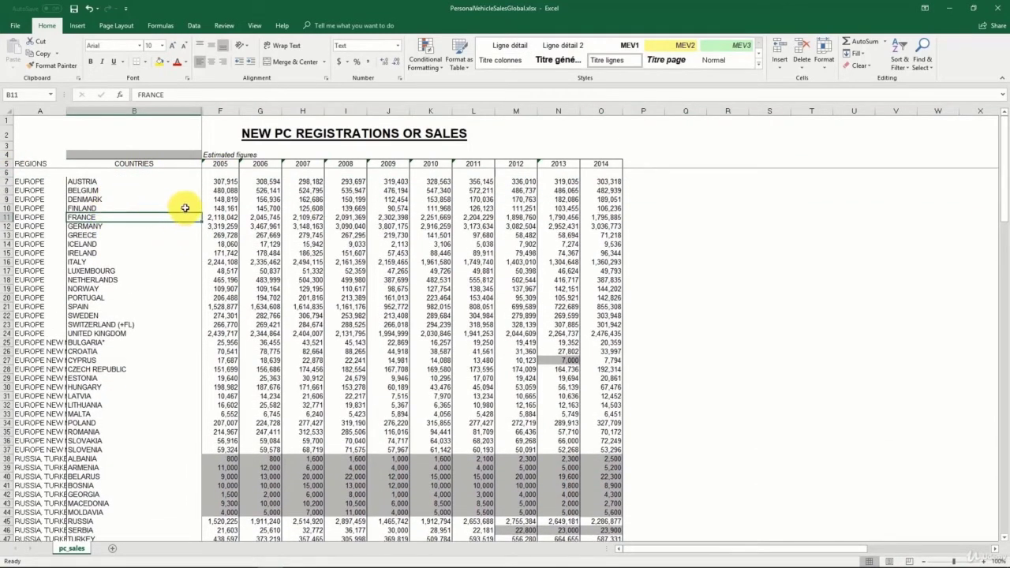
{"action": "key", "text": "ctrl+s"}
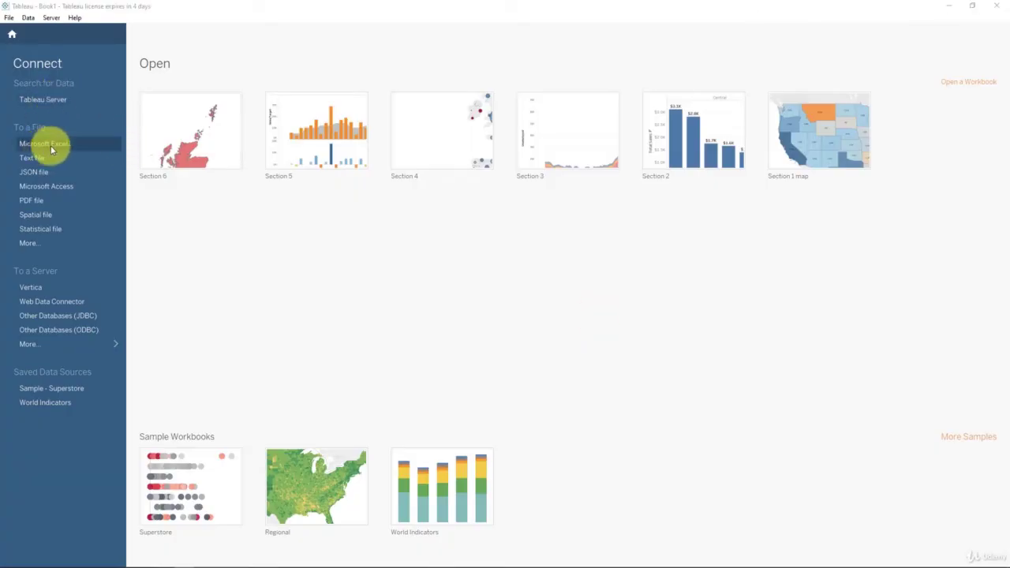
- Connect Tableau to the P1-PersonalVehicleSalesGlobal Excel workbook
{"action": "left_click", "coordinate": [52, 142]}
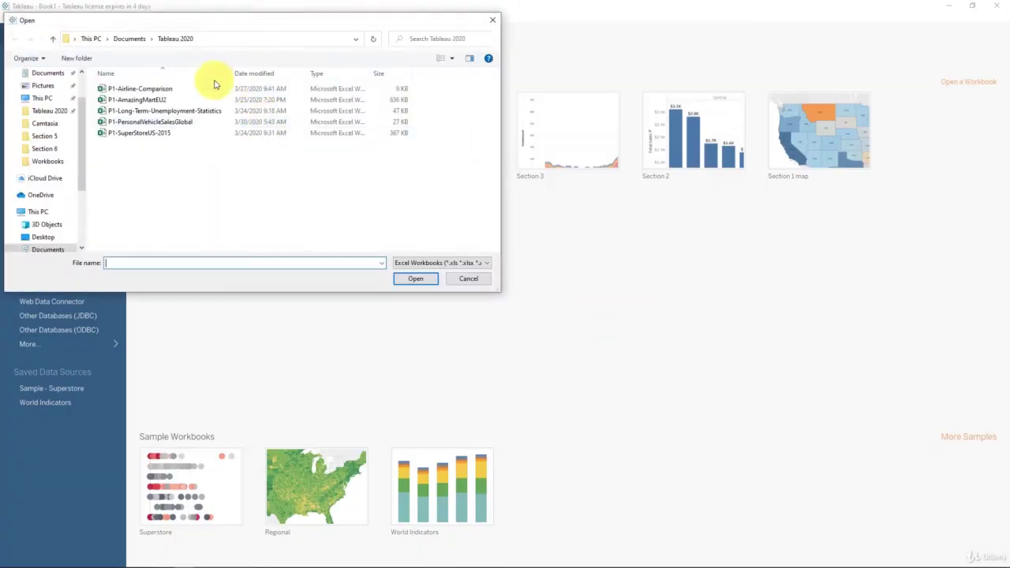
{"action": "left_click", "coordinate": [147, 121]}
{"action": "left_click", "coordinate": [418, 281]}
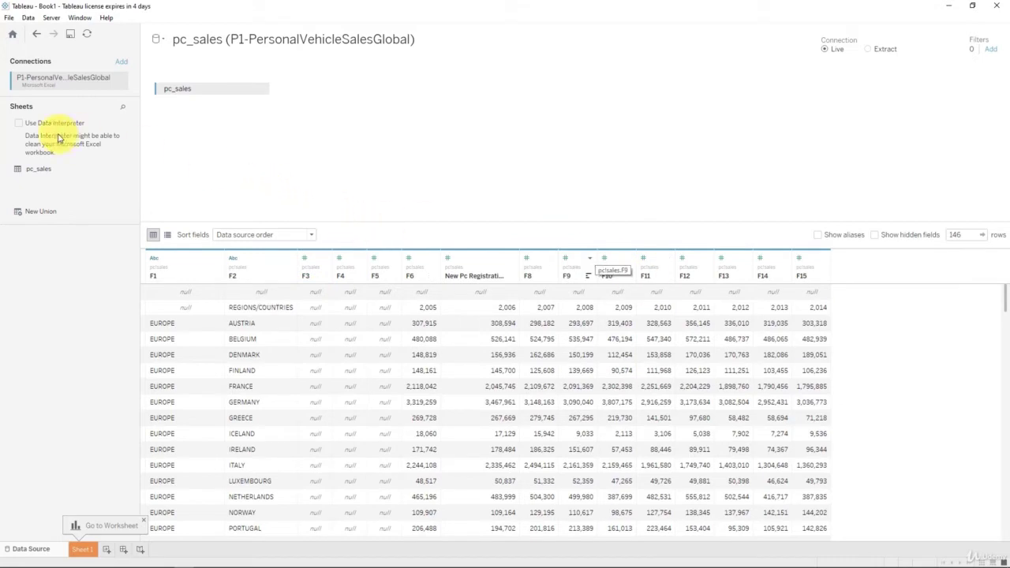
- Turn on Data Interpreter for pc_sales and hide the empty F5 column
{"action": "left_click", "coordinate": [19, 123]}
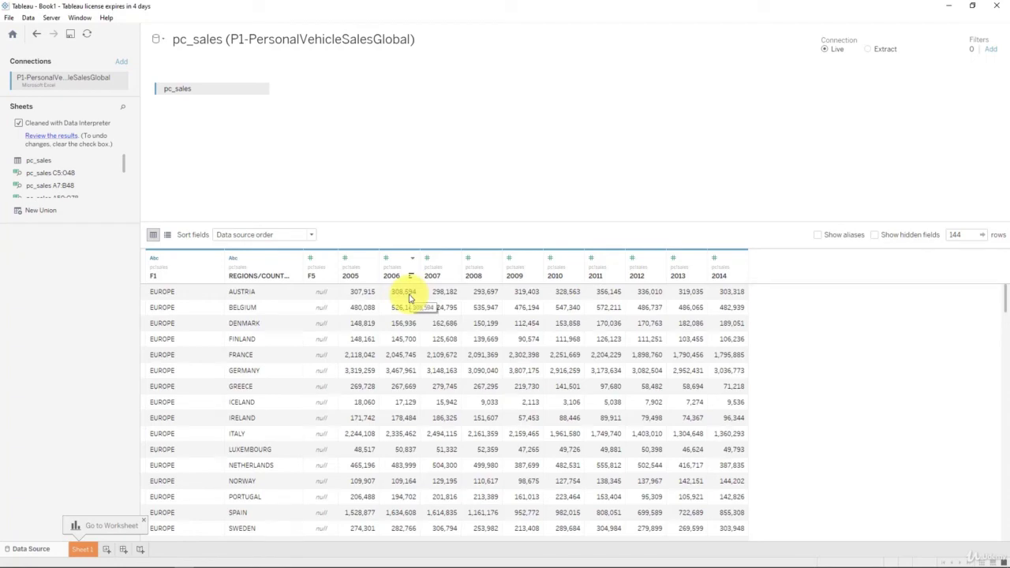
{"action": "scroll", "coordinate": [324, 308], "scroll_direction": "down", "scroll_amount": 5}
{"action": "scroll", "coordinate": [316, 316], "scroll_direction": "down", "scroll_amount": 7}
{"action": "scroll", "coordinate": [314, 304], "scroll_direction": "down", "scroll_amount": 3}
{"action": "left_click", "coordinate": [330, 258]}
{"action": "left_click", "coordinate": [350, 291]}
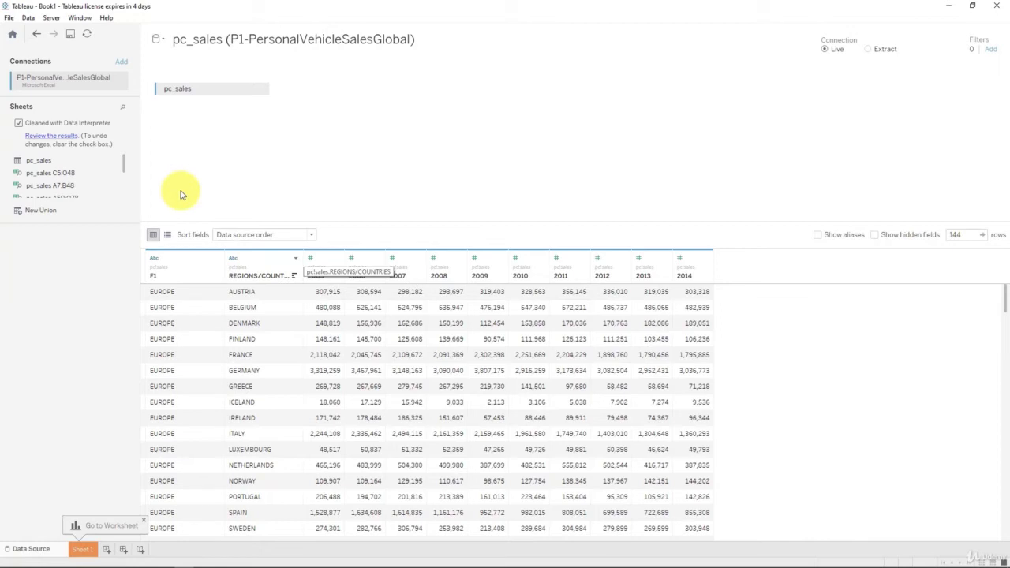
- Open the Data Interpreter results in Excel and inspect the pc_sales header row and data rows
{"action": "left_click", "coordinate": [43, 142]}
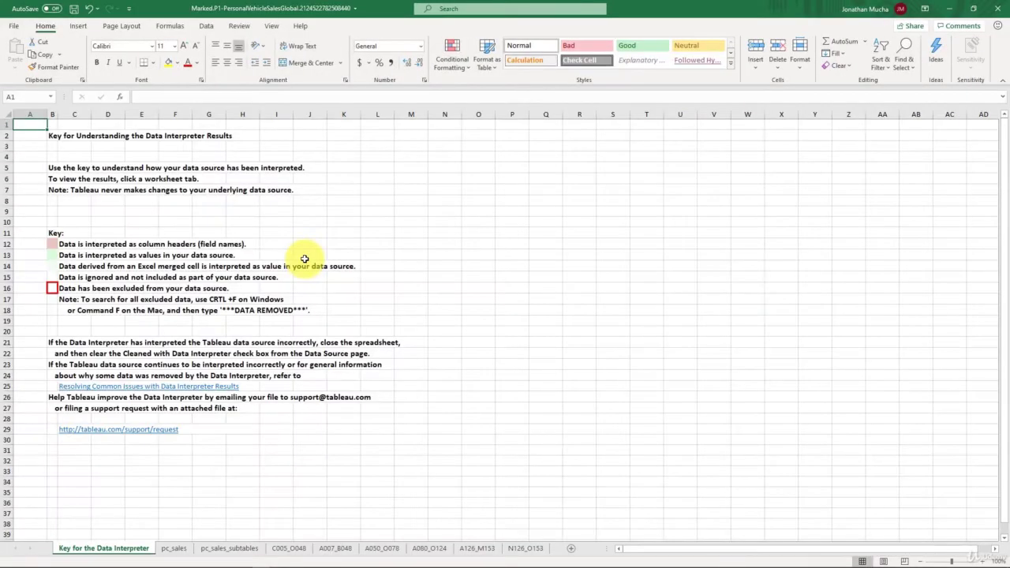
{"action": "left_click", "coordinate": [175, 550]}
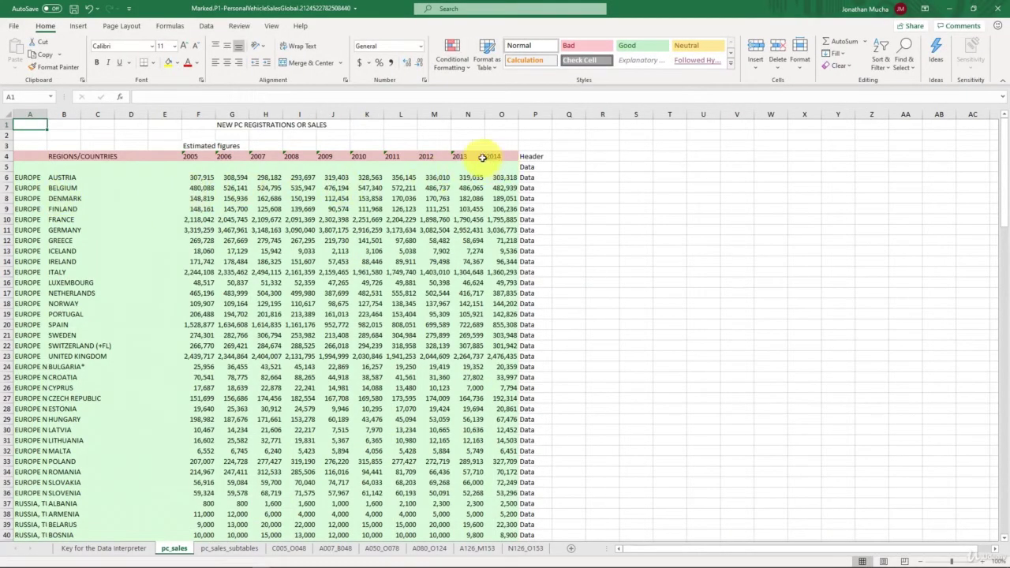
{"action": "left_click", "coordinate": [13, 156]}
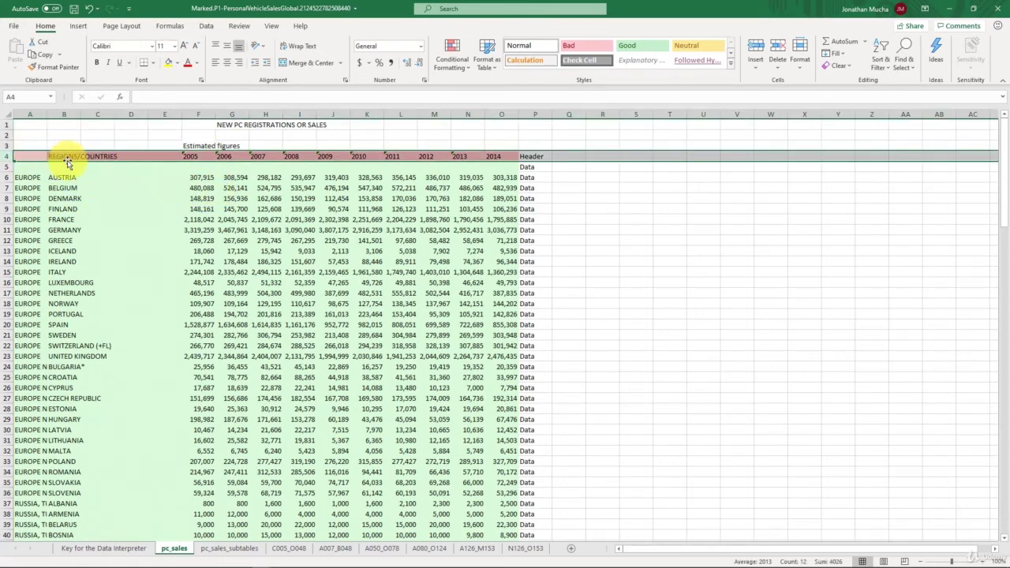
{"action": "scroll", "coordinate": [329, 167], "scroll_direction": "down", "scroll_amount": 1}
{"action": "scroll", "coordinate": [330, 170], "scroll_direction": "down", "scroll_amount": 1}
{"action": "scroll", "coordinate": [329, 173], "scroll_direction": "down", "scroll_amount": 4}
{"action": "scroll", "coordinate": [327, 175], "scroll_direction": "down", "scroll_amount": 3}
{"action": "scroll", "coordinate": [325, 179], "scroll_direction": "down", "scroll_amount": 4}
{"action": "scroll", "coordinate": [325, 178], "scroll_direction": "down", "scroll_amount": 3}
{"action": "scroll", "coordinate": [325, 179], "scroll_direction": "down", "scroll_amount": 1}
{"action": "scroll", "coordinate": [324, 181], "scroll_direction": "up", "scroll_amount": 4}
{"action": "scroll", "coordinate": [323, 182], "scroll_direction": "up", "scroll_amount": 11}
{"action": "scroll", "coordinate": [259, 198], "scroll_direction": "up", "scroll_amount": 1}
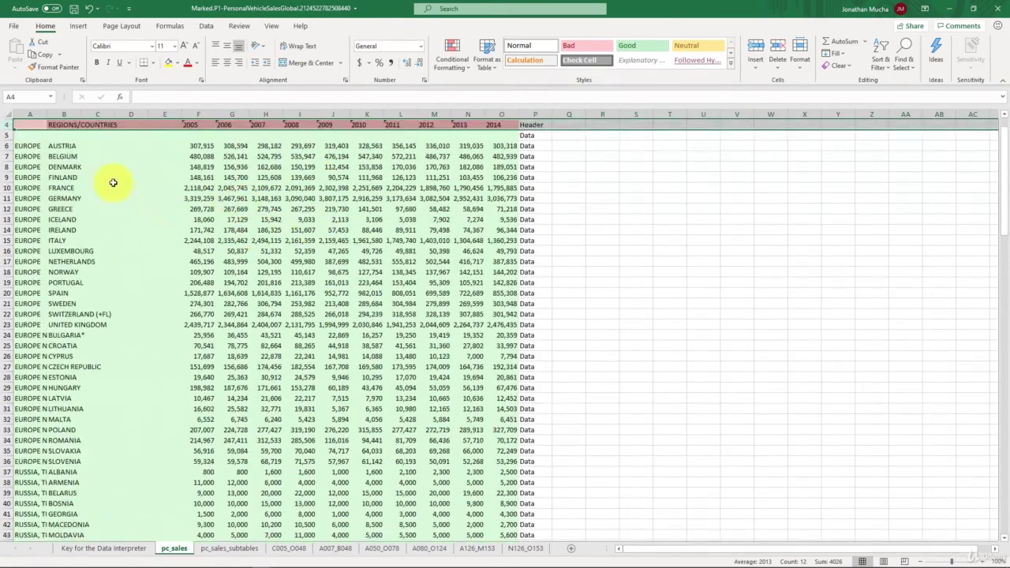
- Check empty row 5 and the column A region names, then return to Tableau
{"action": "left_click", "coordinate": [4, 136]}
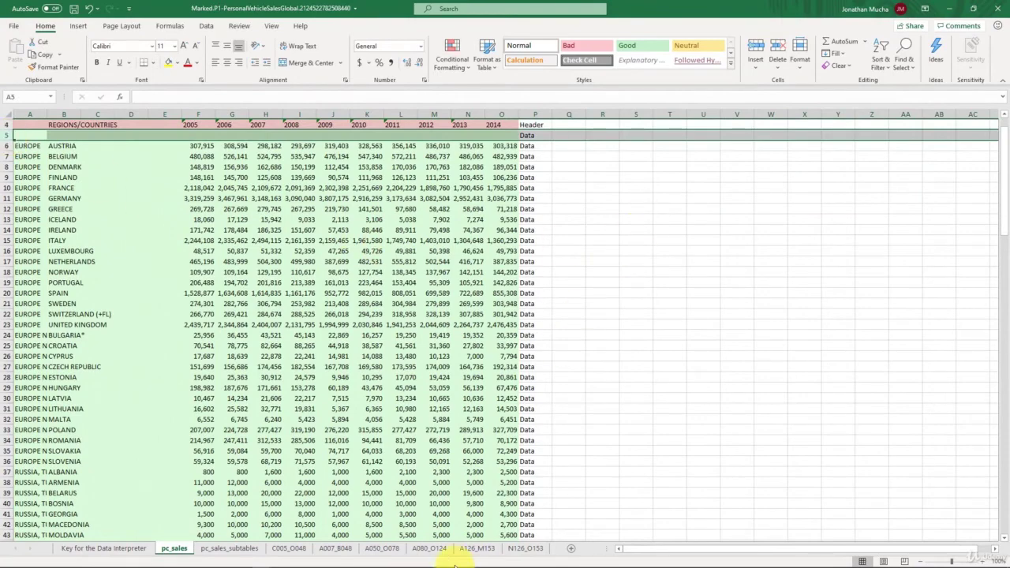
{"action": "scroll", "coordinate": [329, 479], "scroll_direction": "down", "scroll_amount": 1}
{"action": "scroll", "coordinate": [329, 480], "scroll_direction": "down", "scroll_amount": 2}
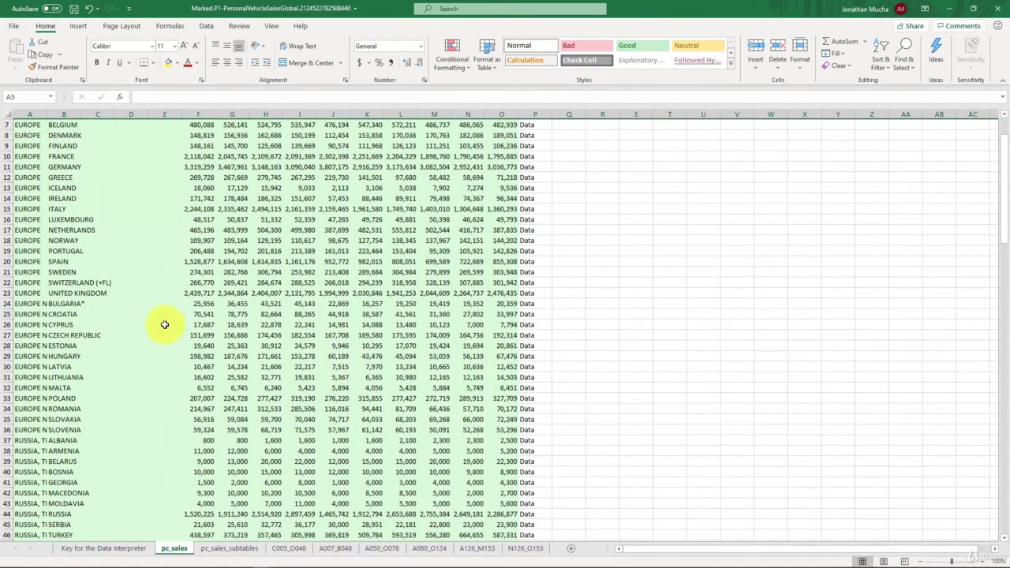
{"action": "scroll", "coordinate": [134, 220], "scroll_direction": "up", "scroll_amount": 6}
{"action": "scroll", "coordinate": [36, 182], "scroll_direction": "down", "scroll_amount": 12}
{"action": "left_click", "coordinate": [30, 115]}
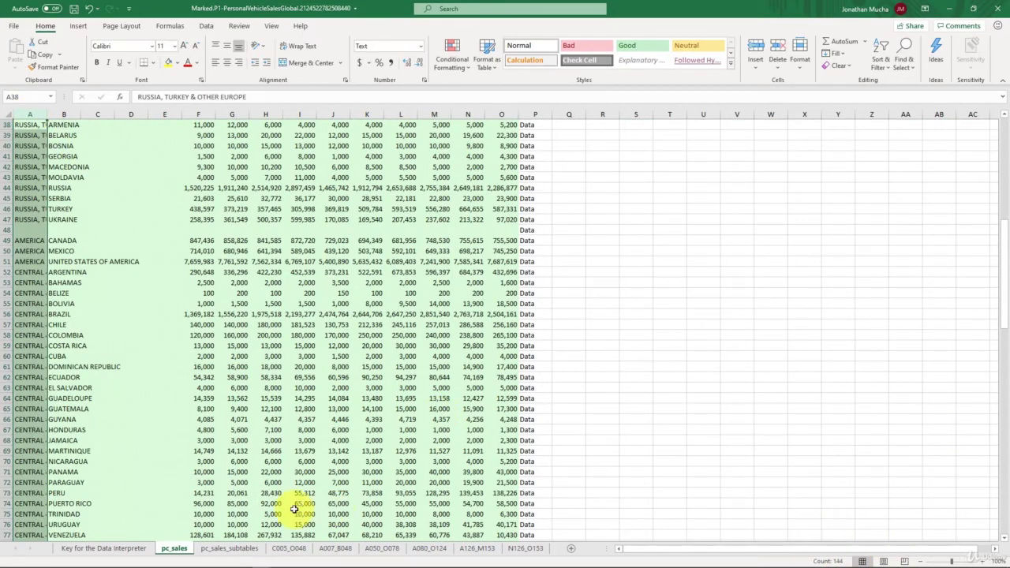
{"action": "key", "text": "alt+Tab"}
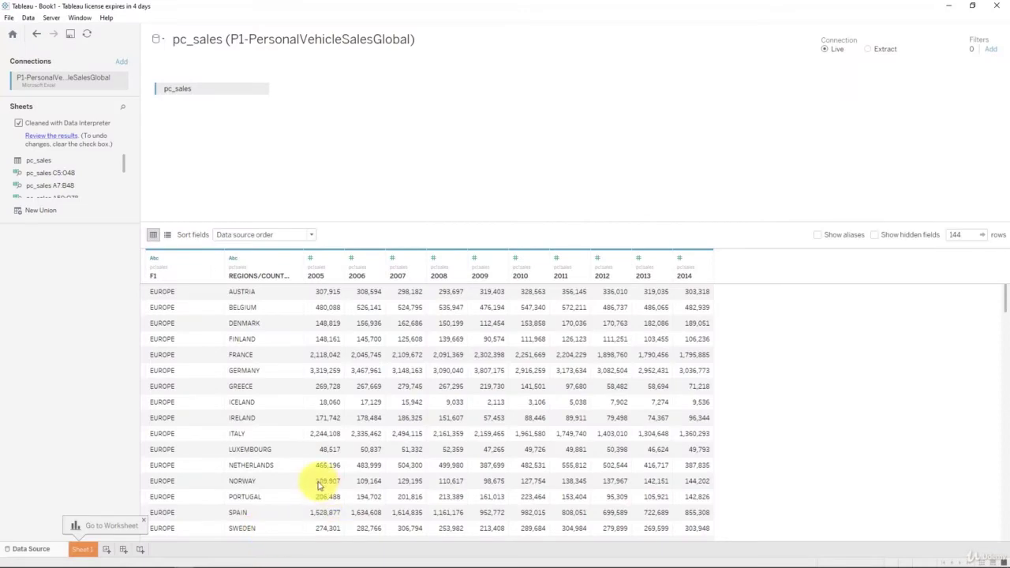